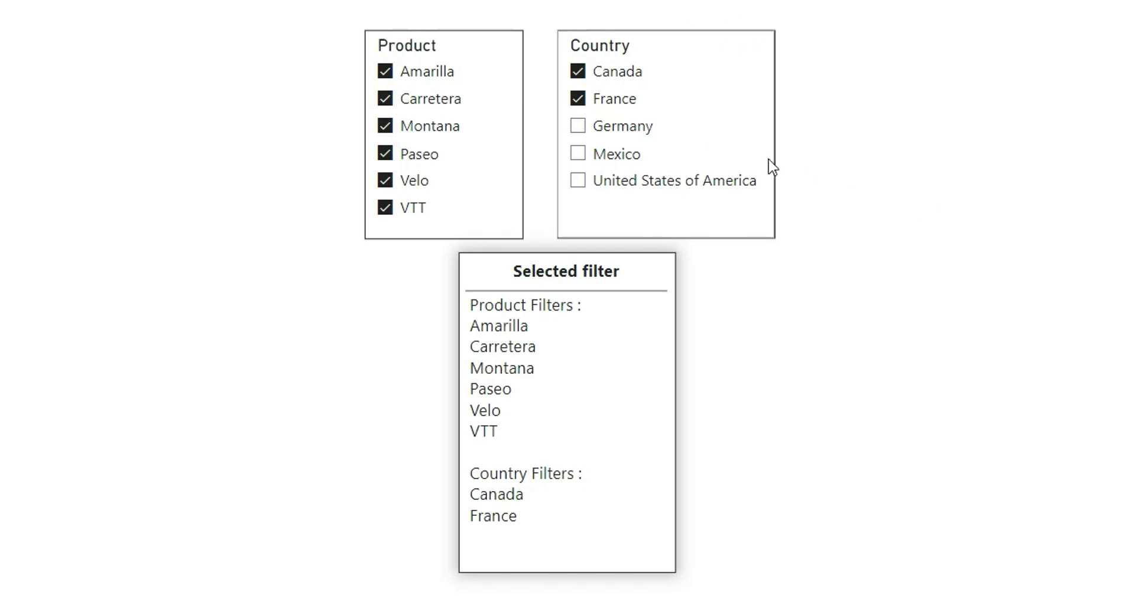
Step: Tick Germany, untick Carretera, then clear all Product and Country slicer selections
{"action": "left_click", "coordinate": [578, 126]}
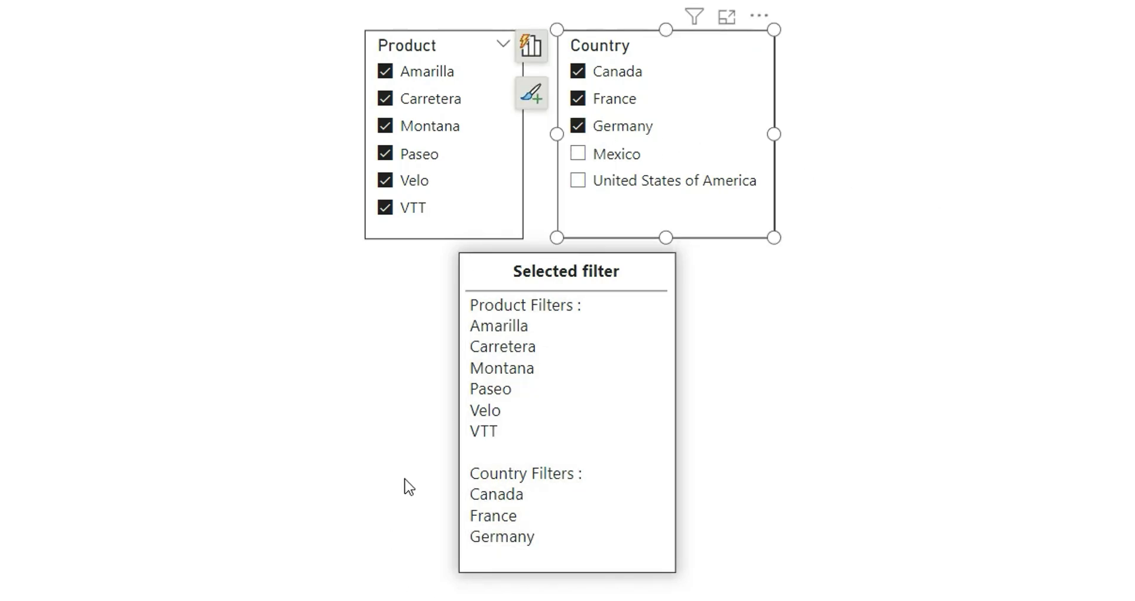
{"action": "left_click", "coordinate": [397, 108]}
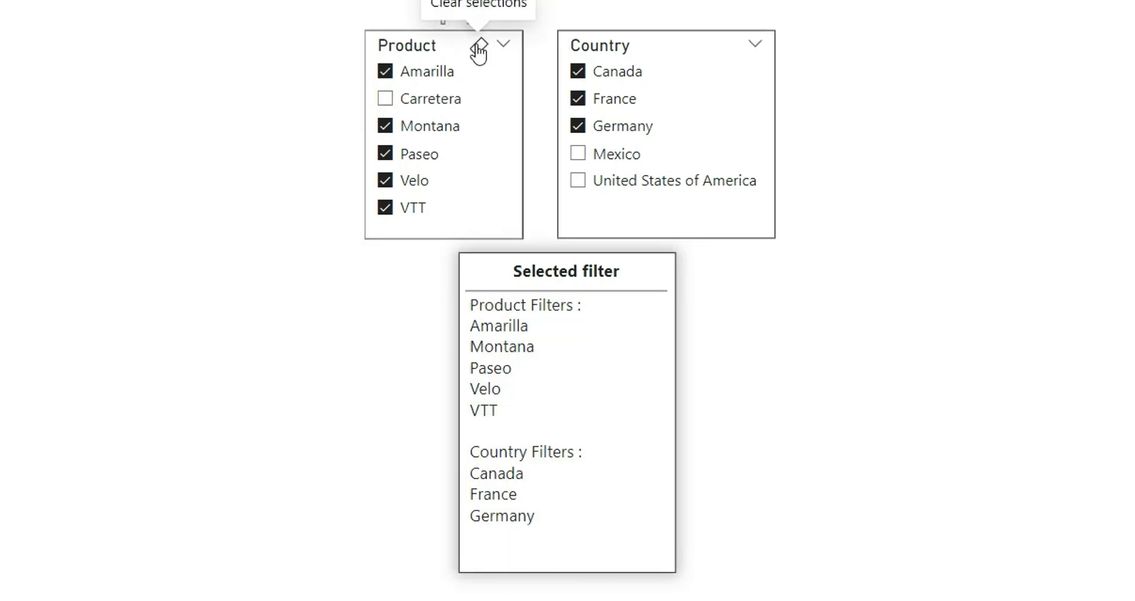
{"action": "left_click", "coordinate": [478, 48]}
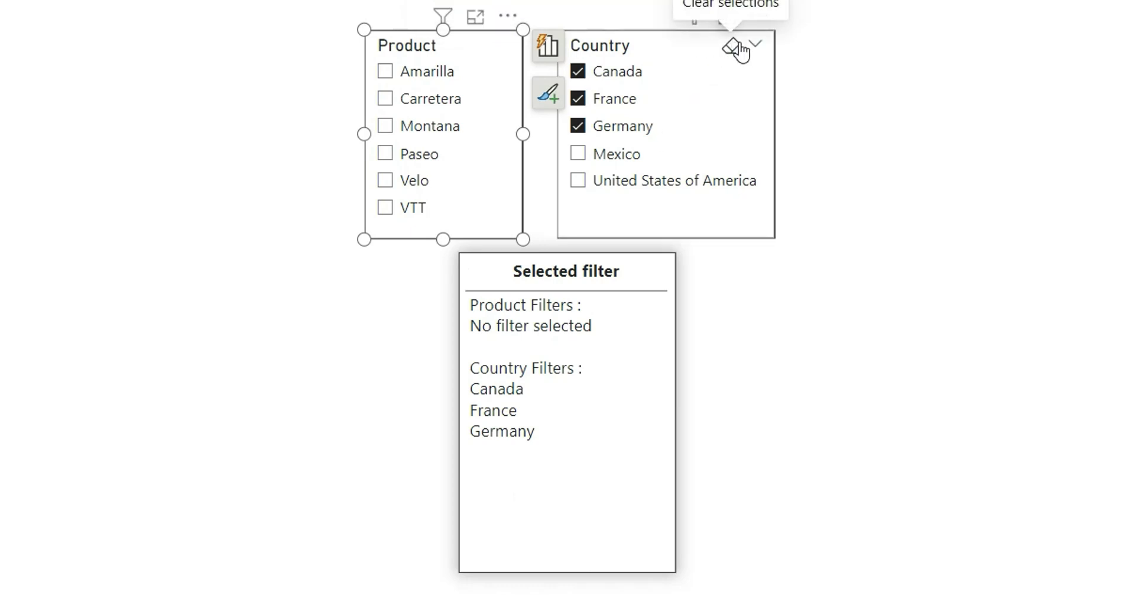
{"action": "left_click", "coordinate": [733, 47]}
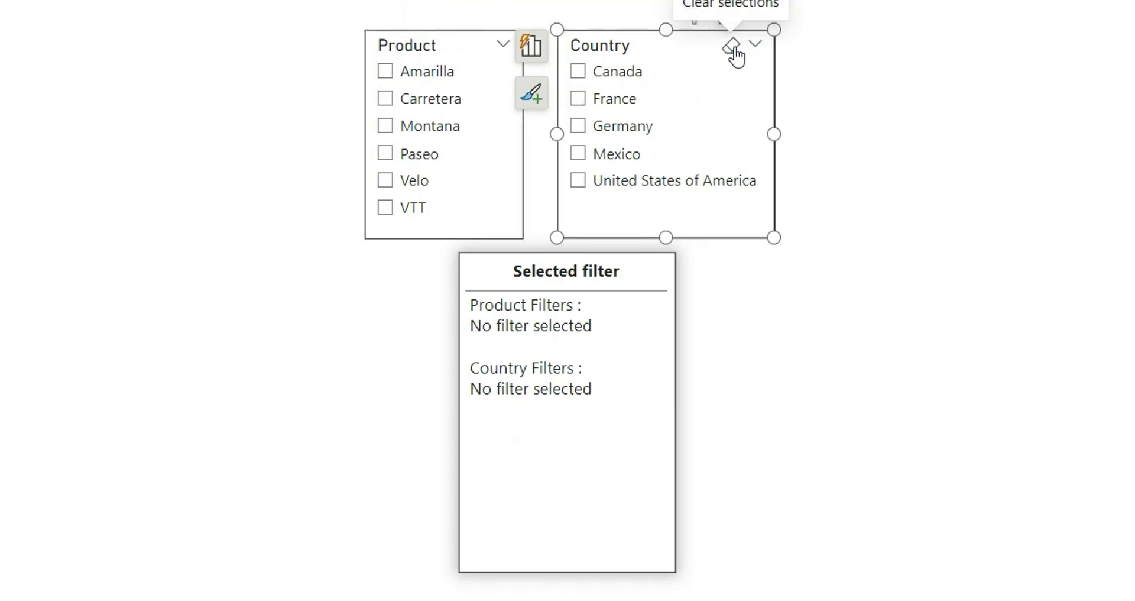
{"action": "left_click", "coordinate": [816, 153]}
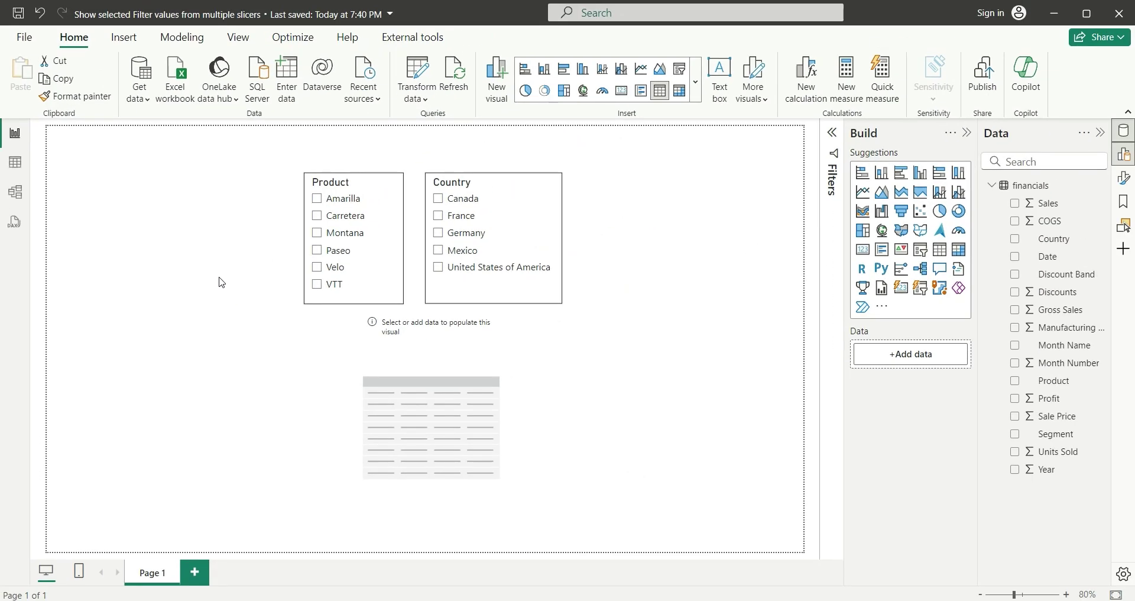
Step: Select then deselect the table visual, and bring up the Discount Band field menu in the Data pane
{"action": "left_click", "coordinate": [457, 362]}
{"action": "left_click", "coordinate": [615, 373]}
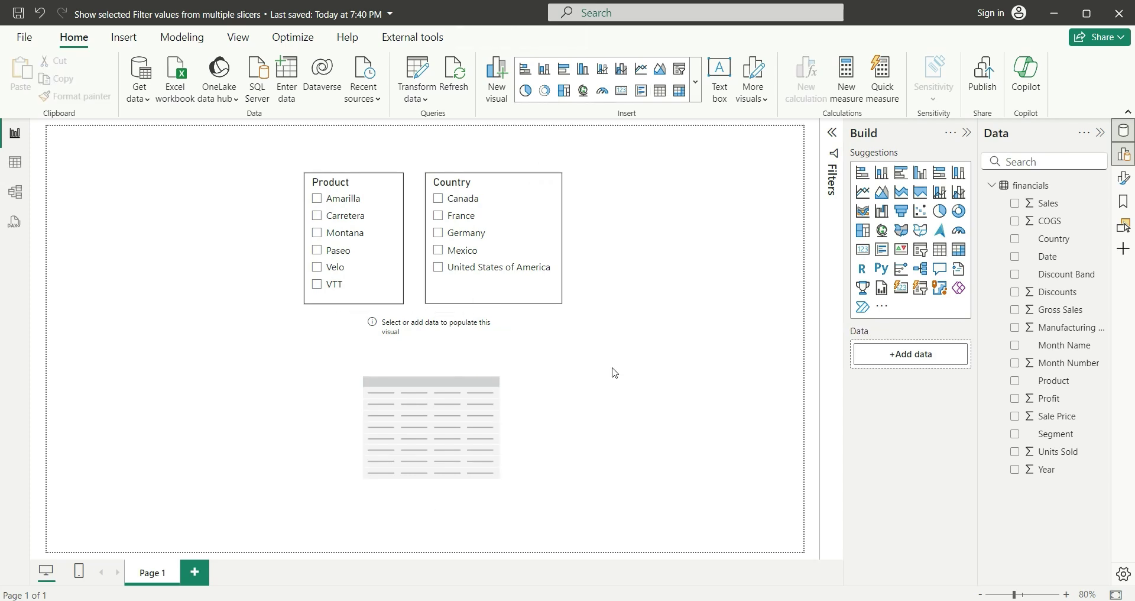
{"action": "right_click", "coordinate": [1066, 280]}
Step: Create the measure 'Selected filter =' starting with IF( ISFILTERED( financials[Product] ),
{"action": "left_click", "coordinate": [992, 342]}
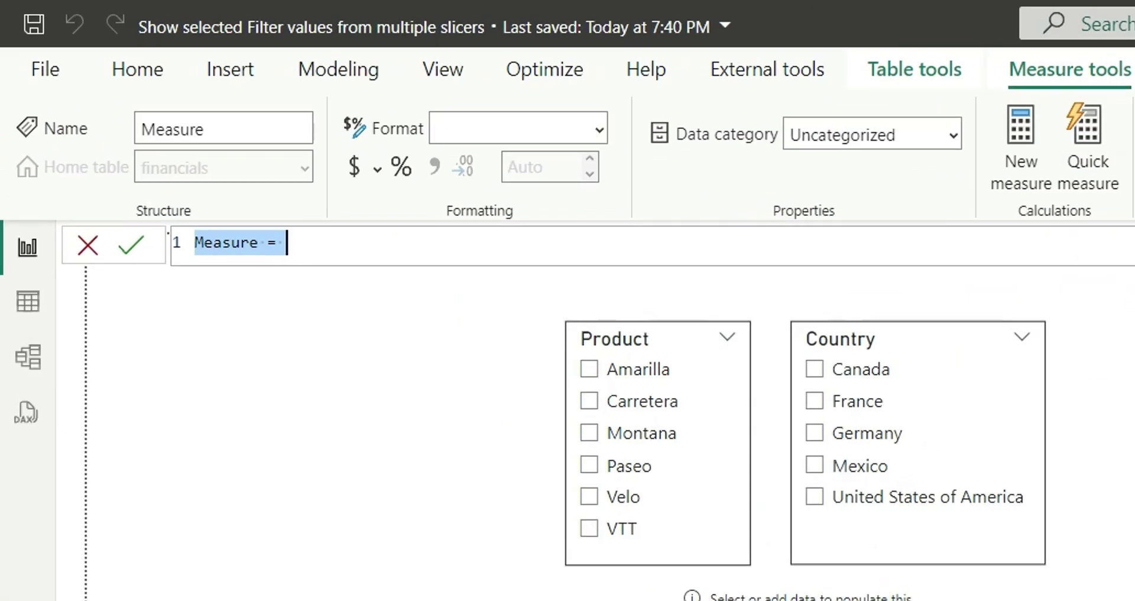
{"action": "type", "text": "Selected "}
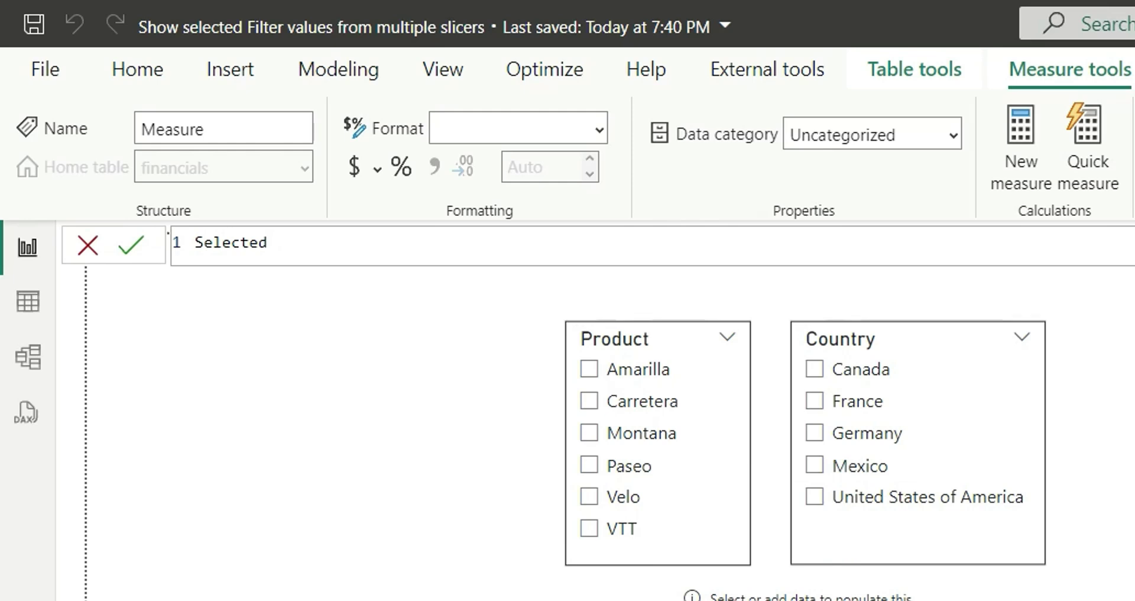
{"action": "type", "text": "filter ="}
{"action": "key", "text": "shift+Return"}
{"action": "type", "text": "if"}
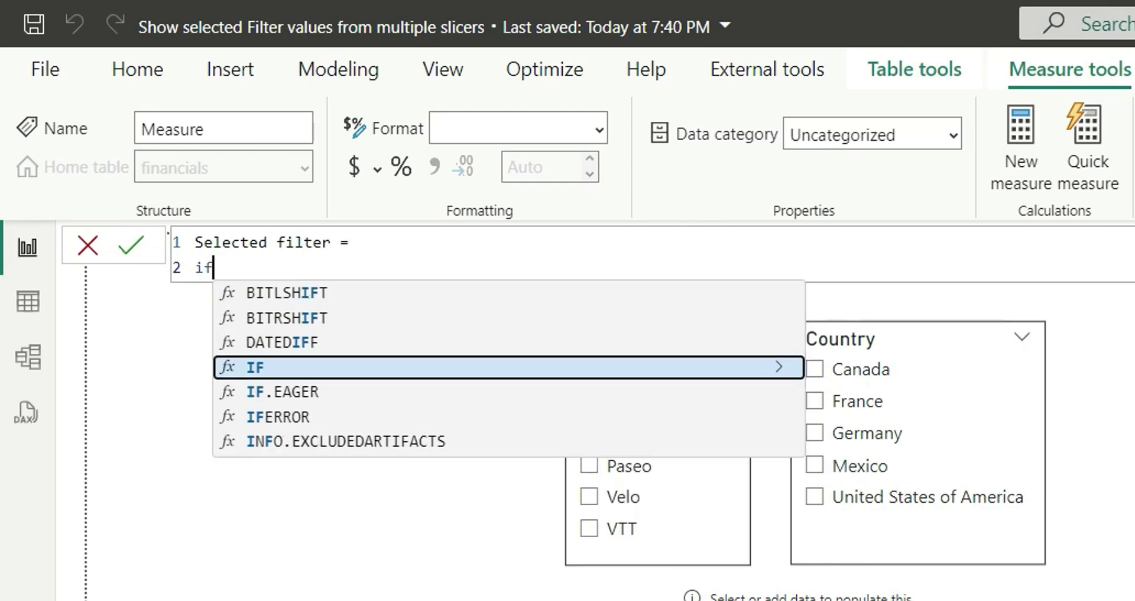
{"action": "key", "text": "Tab"}
{"action": "key", "text": "shift+Return"}
{"action": "type", "text": "isfi"}
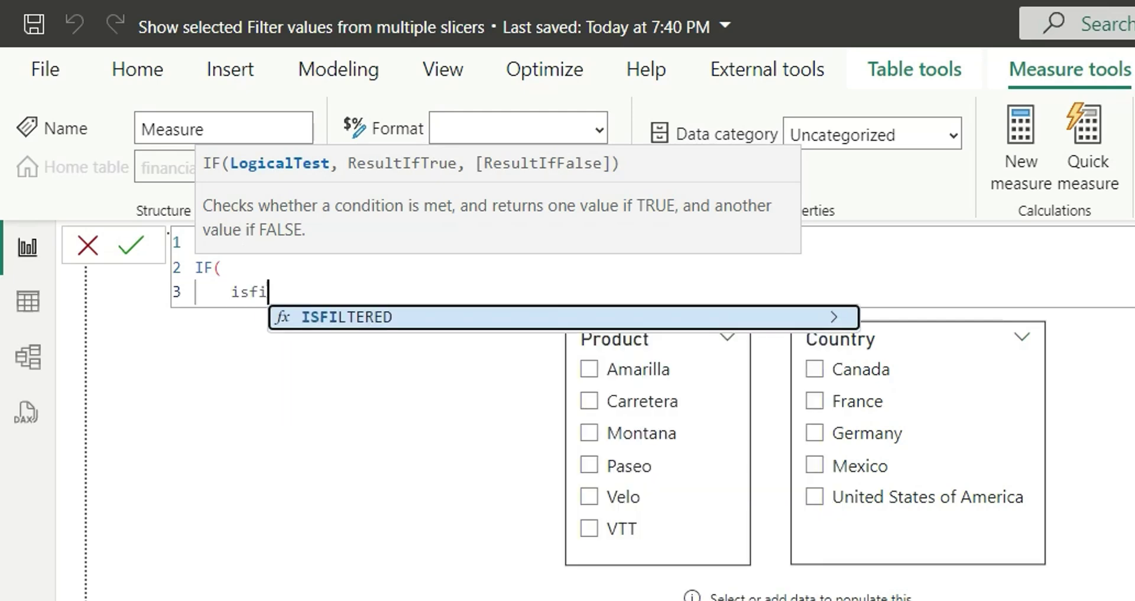
{"action": "key", "text": "Tab"}
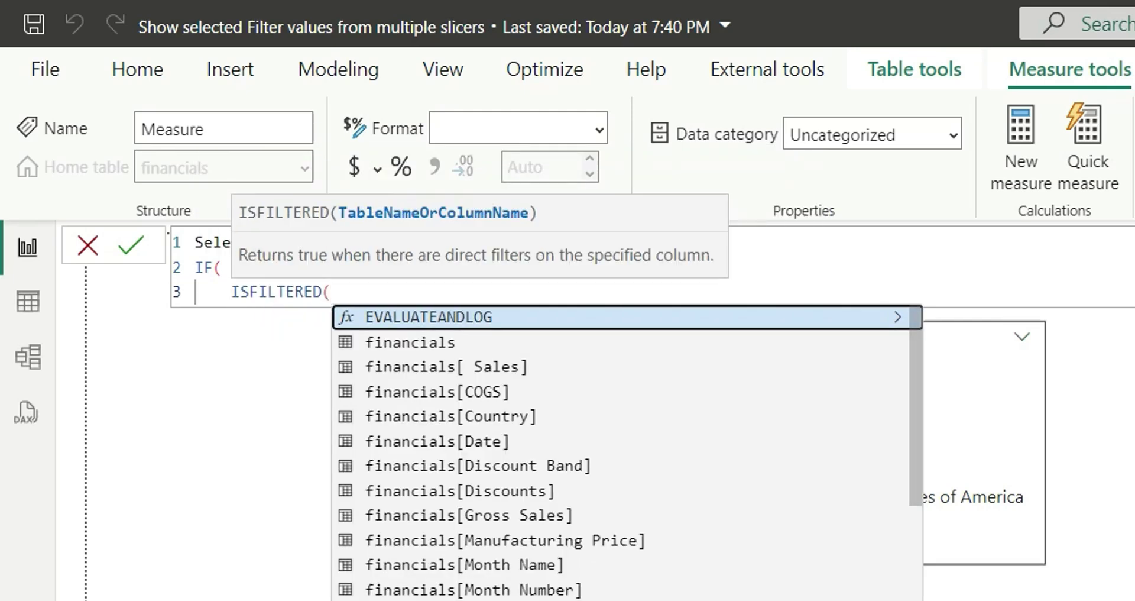
{"action": "type", "text": "pro"}
{"action": "key", "text": "Tab"}
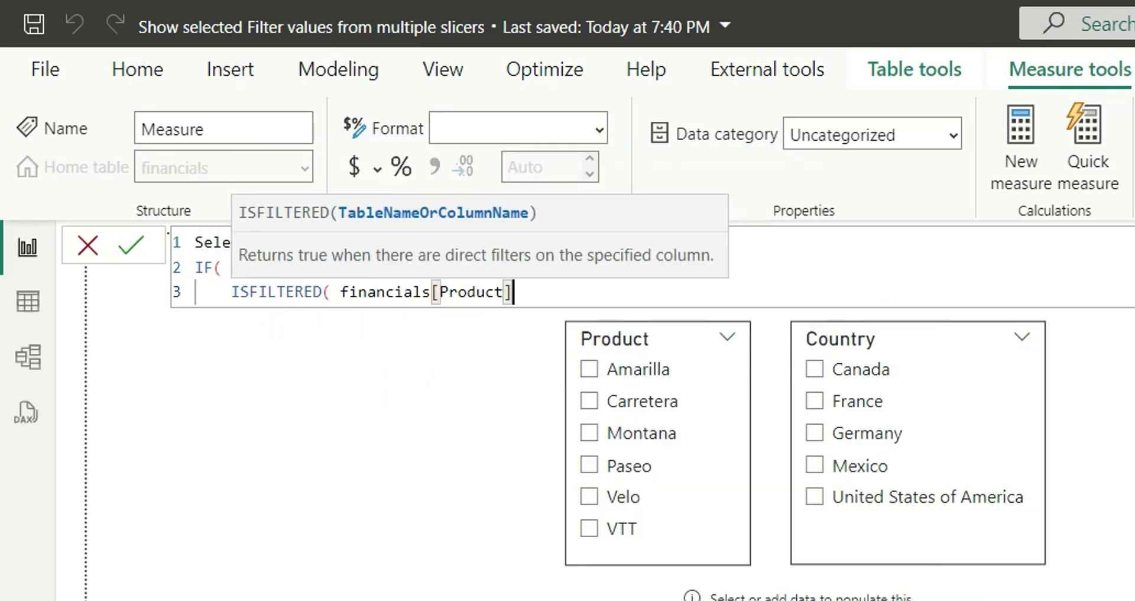
{"action": "type", "text": ")"}
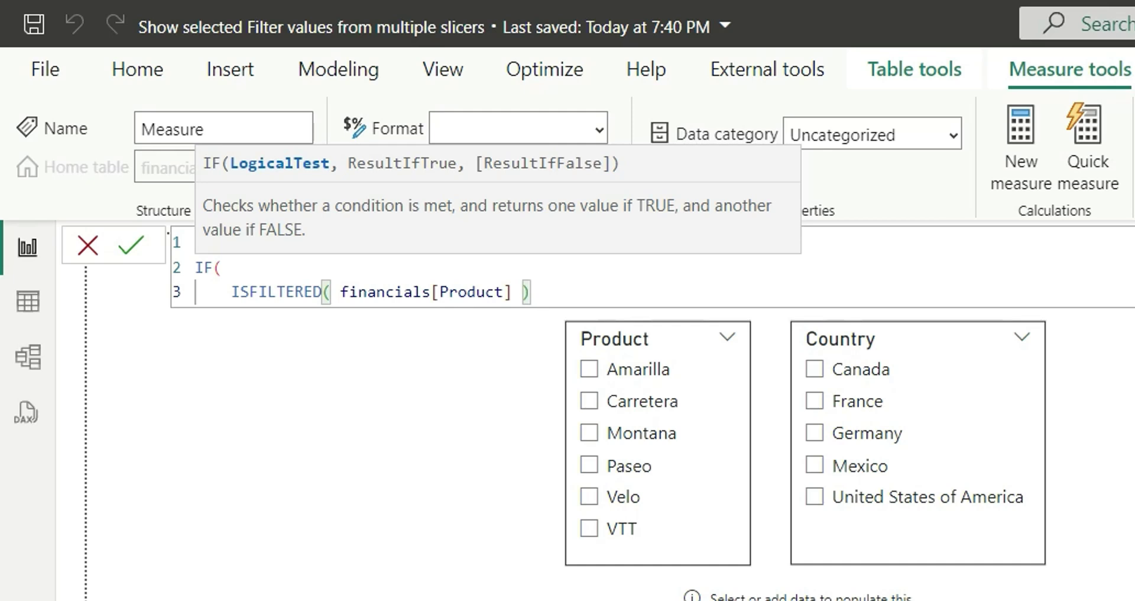
{"action": "type", "text": ","}
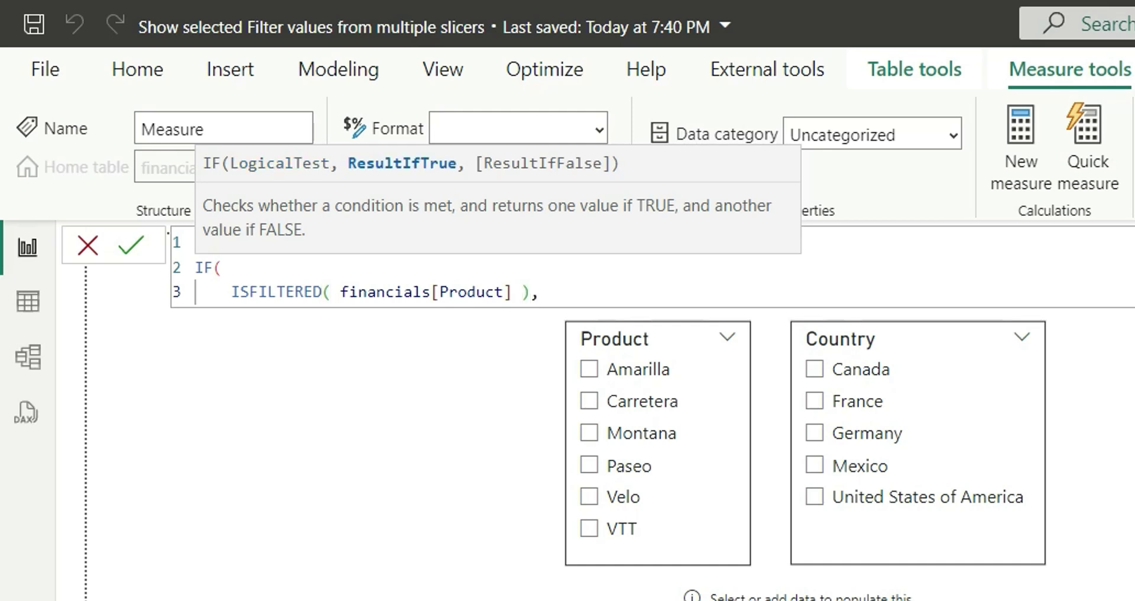
Step: Add the true branch CONCATENATEX( DISTINCT( financials[Product] ), on new lines
{"action": "key", "text": "shift+Return"}
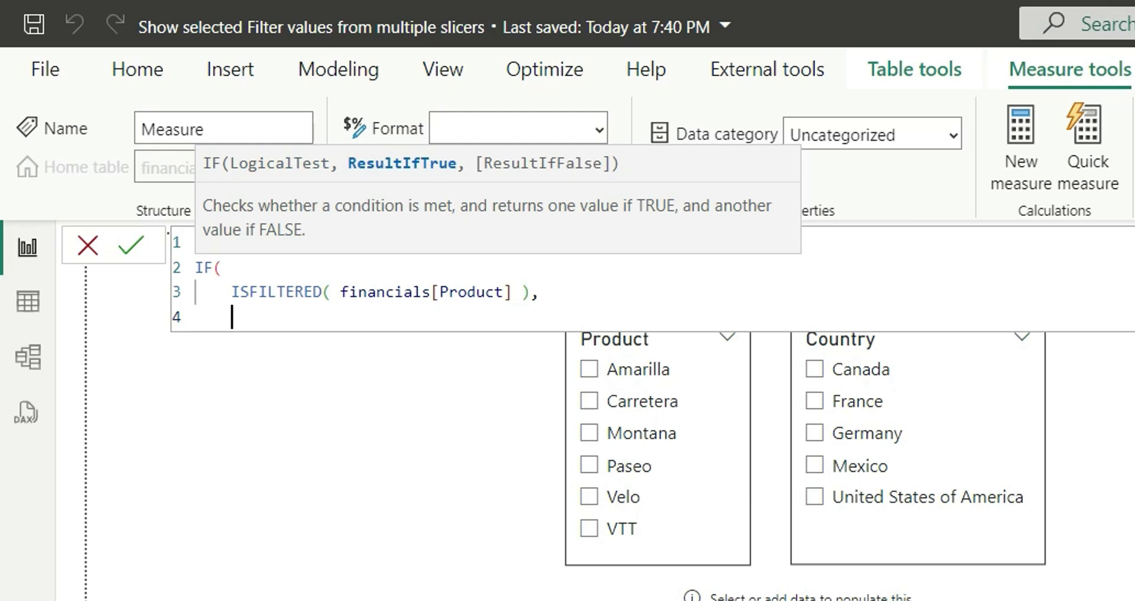
{"action": "type", "text": "con"}
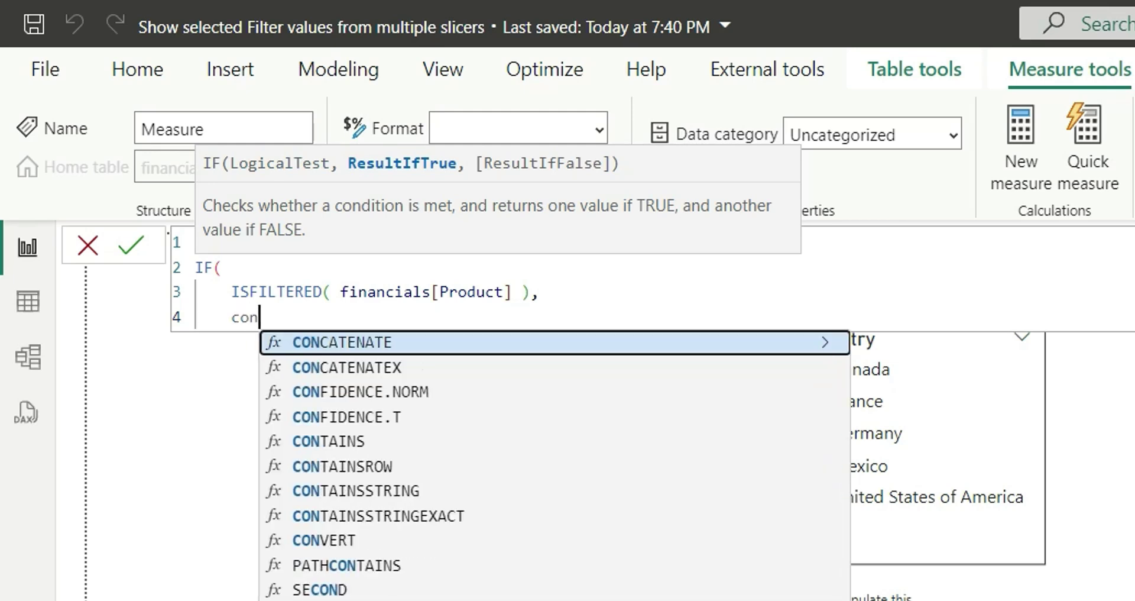
{"action": "key", "text": "Tab"}
{"action": "key", "text": "BackSpace"}
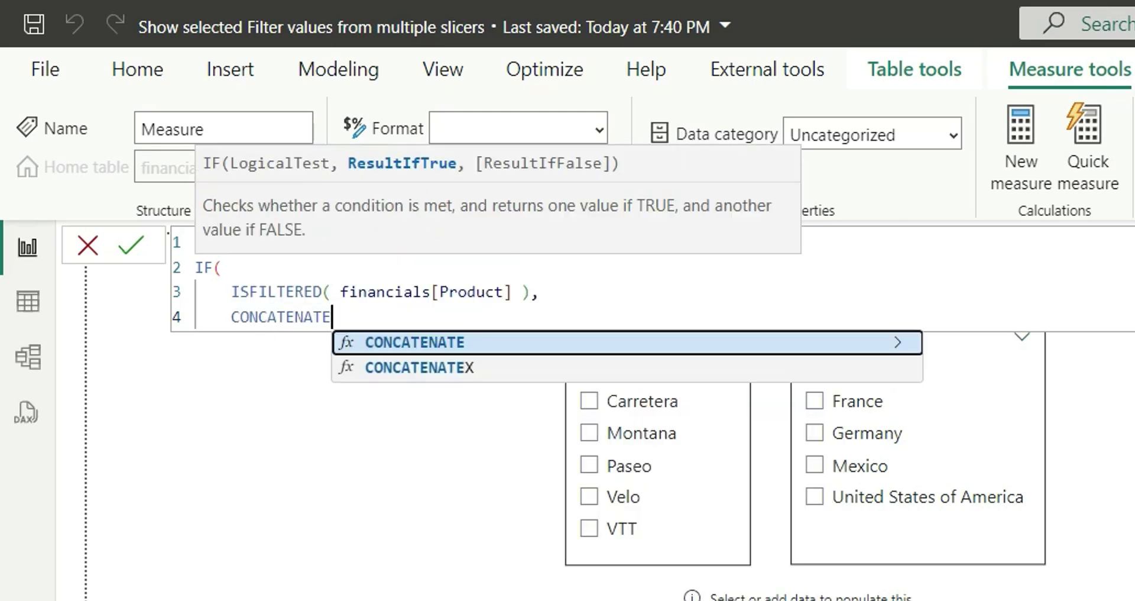
{"action": "type", "text": "x"}
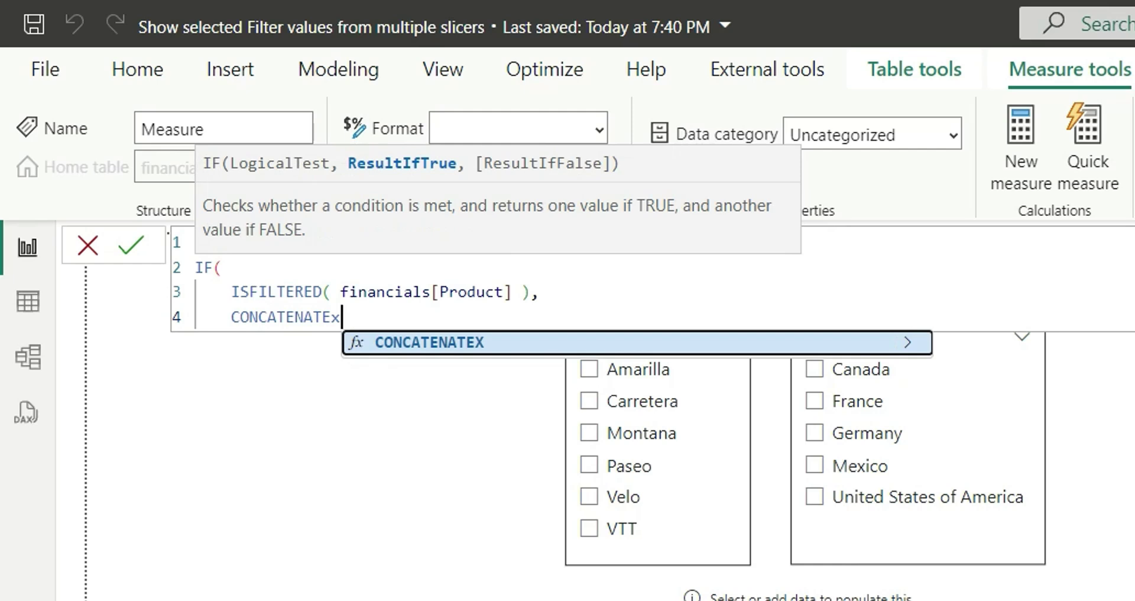
{"action": "key", "text": "Tab"}
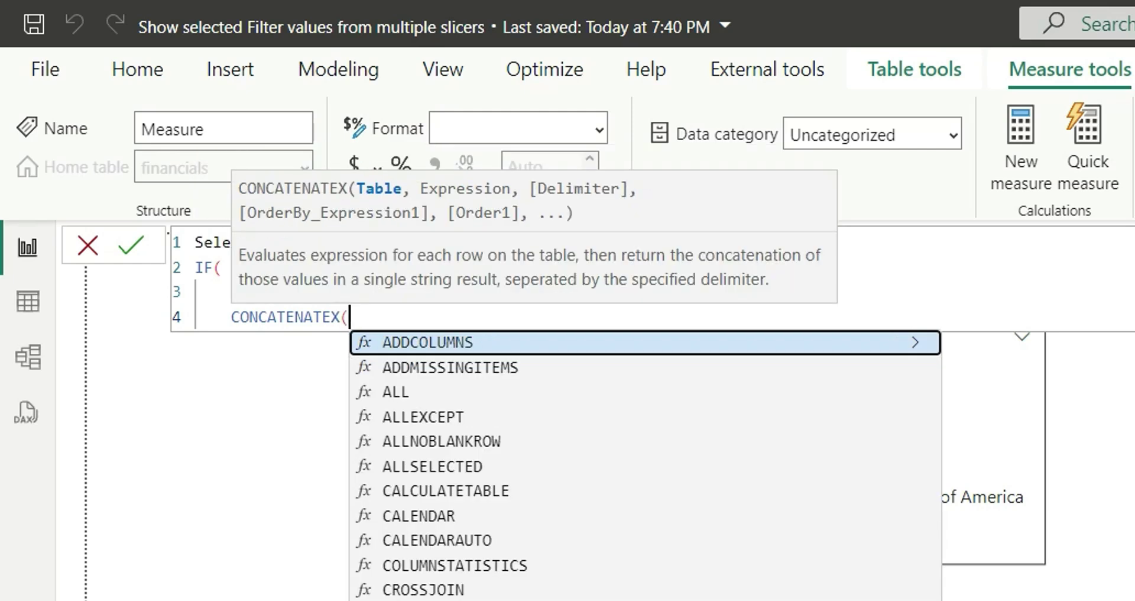
{"action": "key", "text": "shift+Return"}
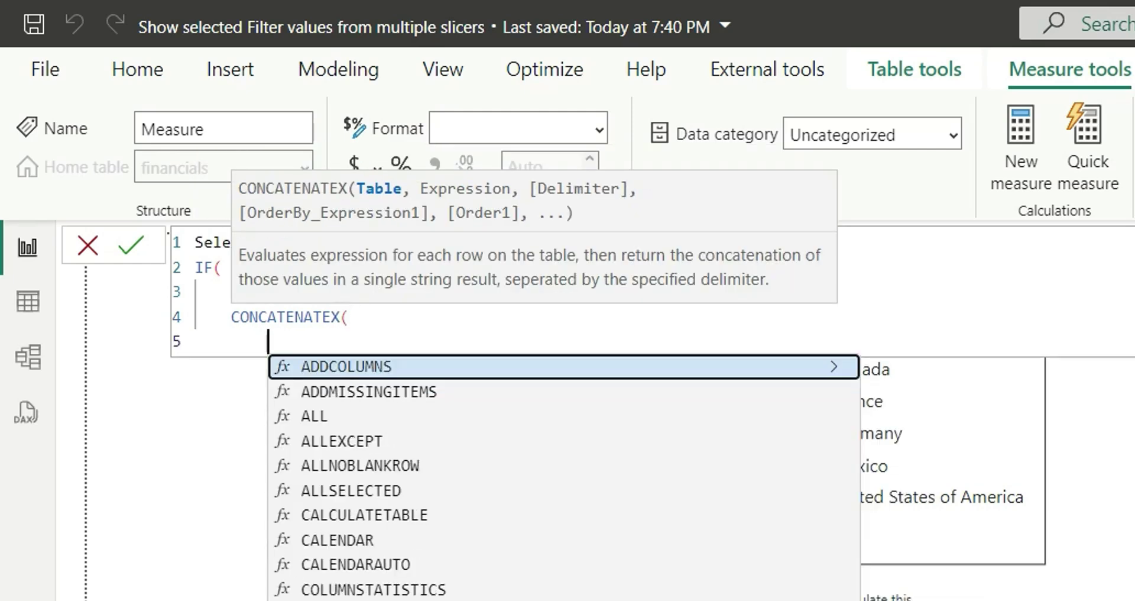
{"action": "type", "text": "dis"}
{"action": "key", "text": "Tab"}
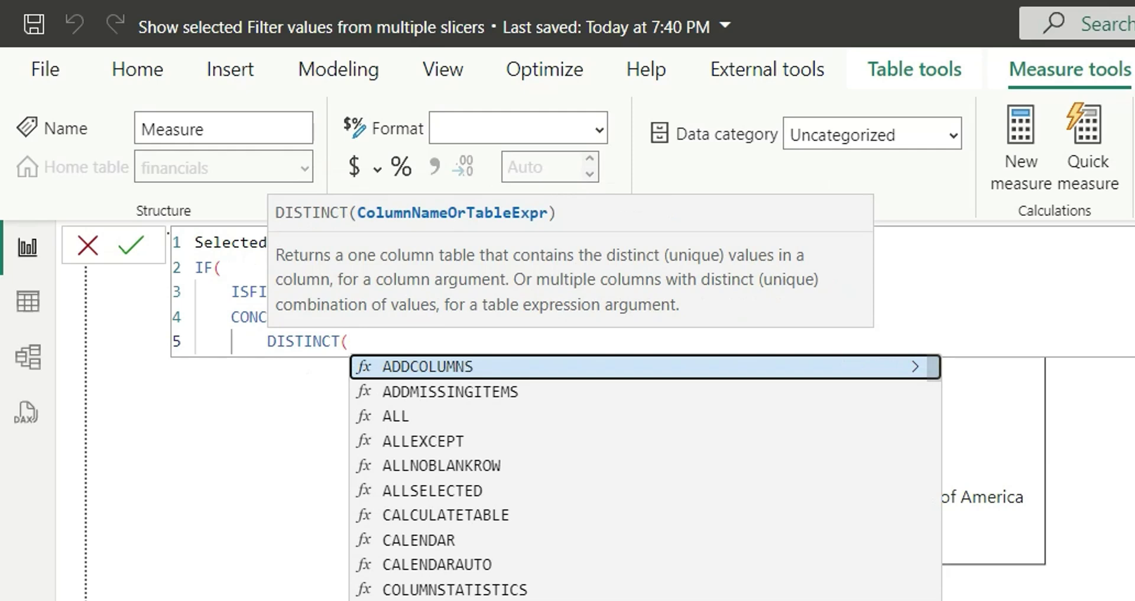
{"action": "type", "text": "pro"}
{"action": "key", "text": "Tab"}
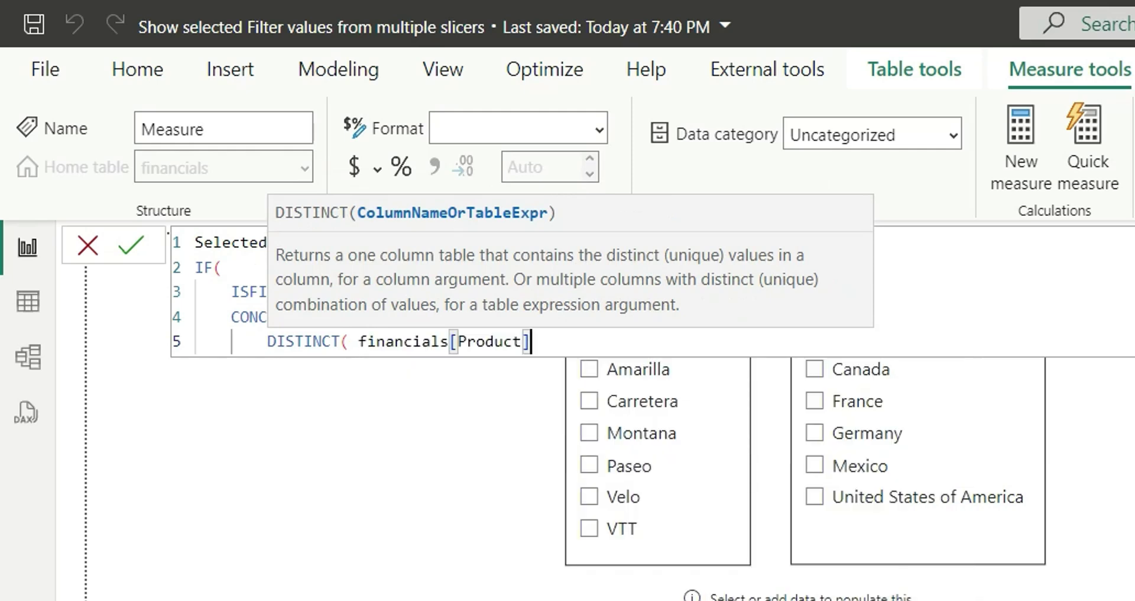
{"action": "type", "text": ")"}
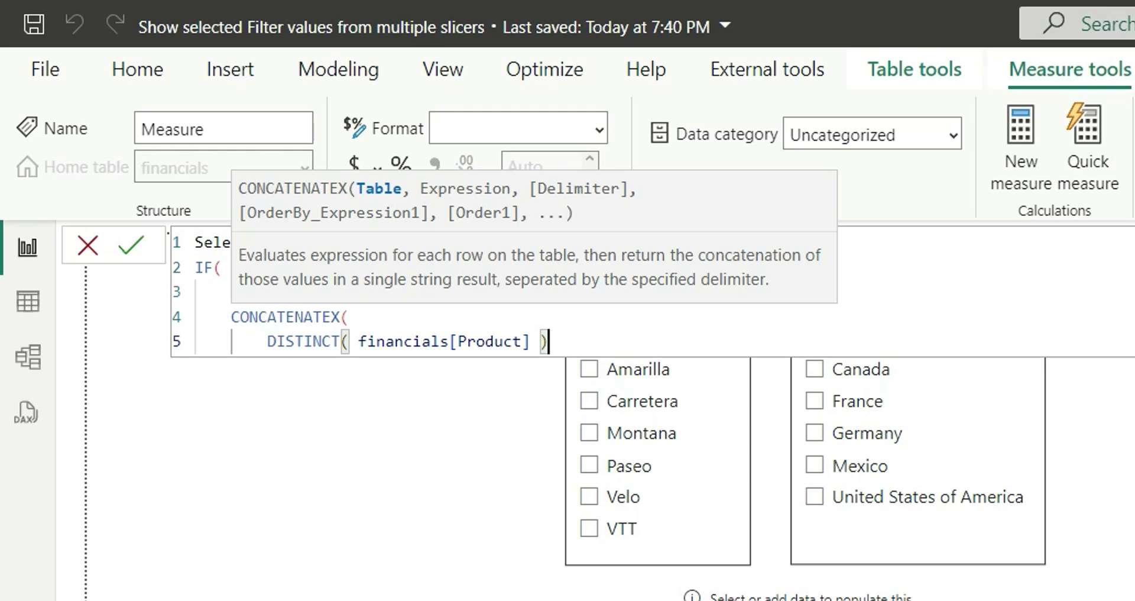
{"action": "type", "text": ","}
Step: Give CONCATENATEX the expression financials[Product] and the delimiter UNICHAR( 10 )
{"action": "key", "text": "Return"}
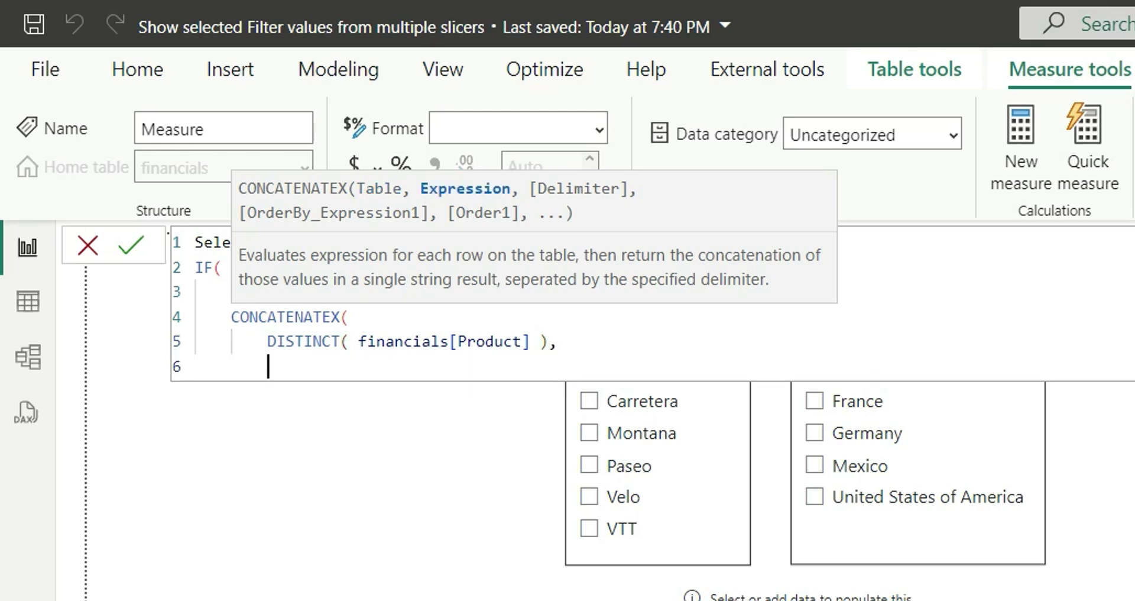
{"action": "type", "text": "p"}
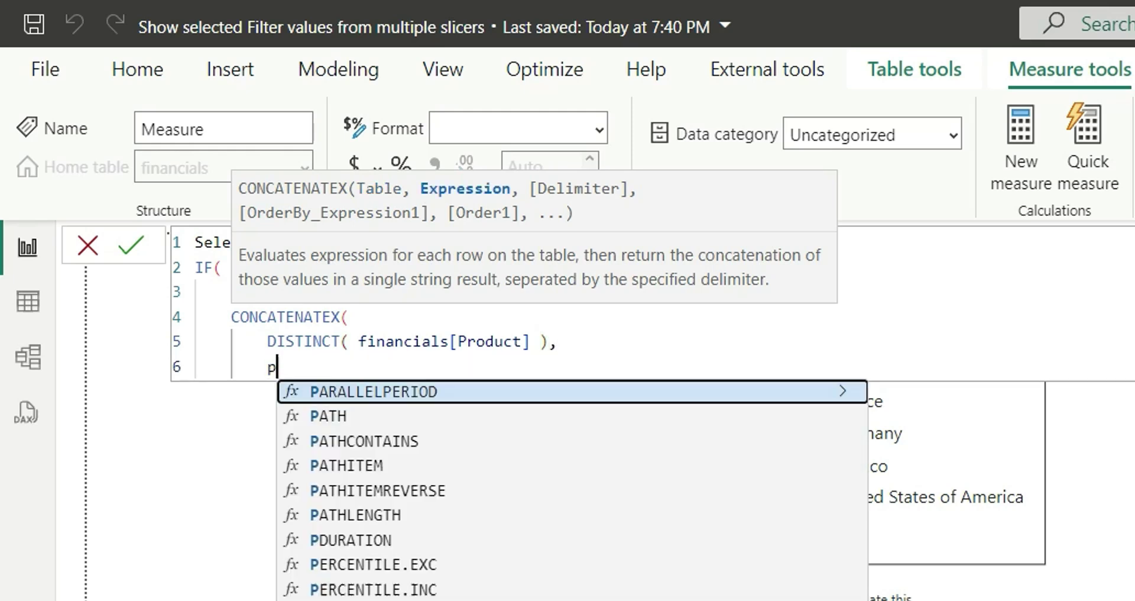
{"action": "type", "text": "rod"}
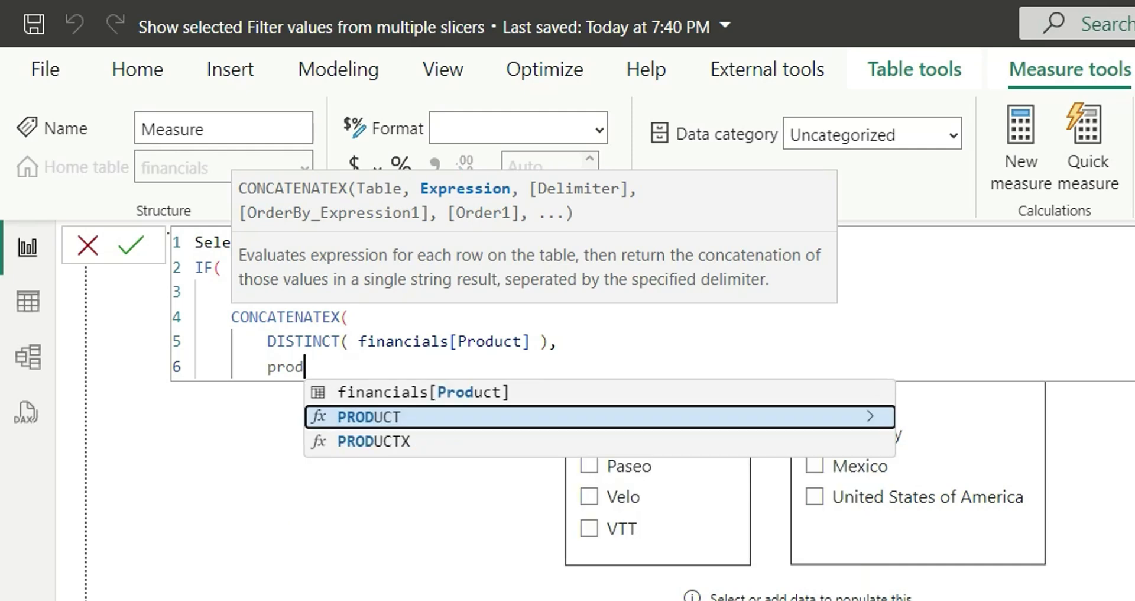
{"action": "key", "text": "Up"}
{"action": "key", "text": "Tab"}
{"action": "type", "text": ","}
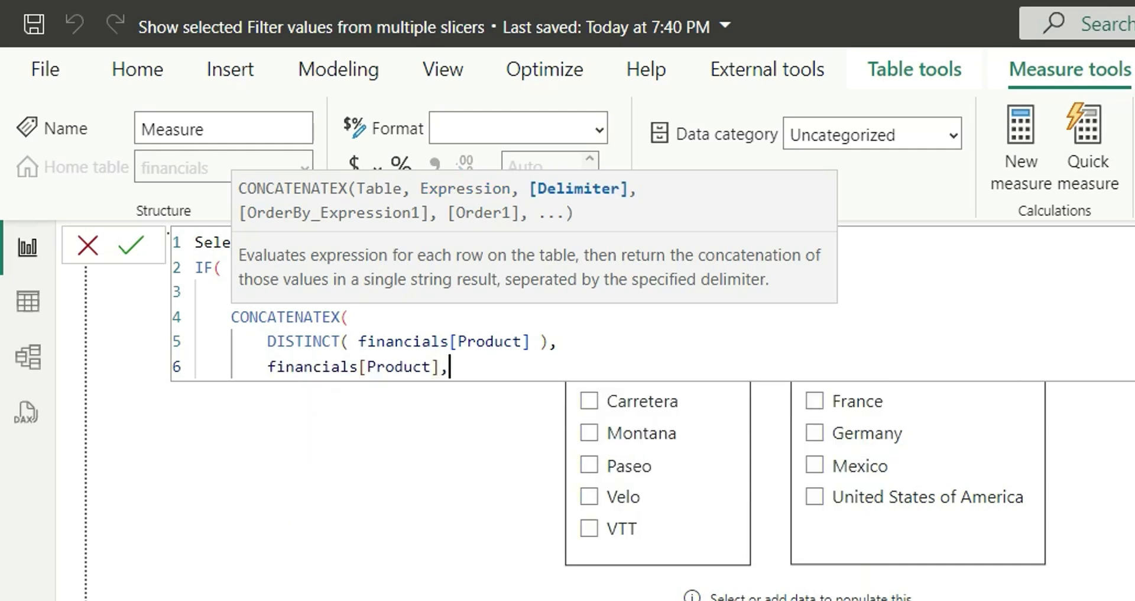
{"action": "key", "text": "Return"}
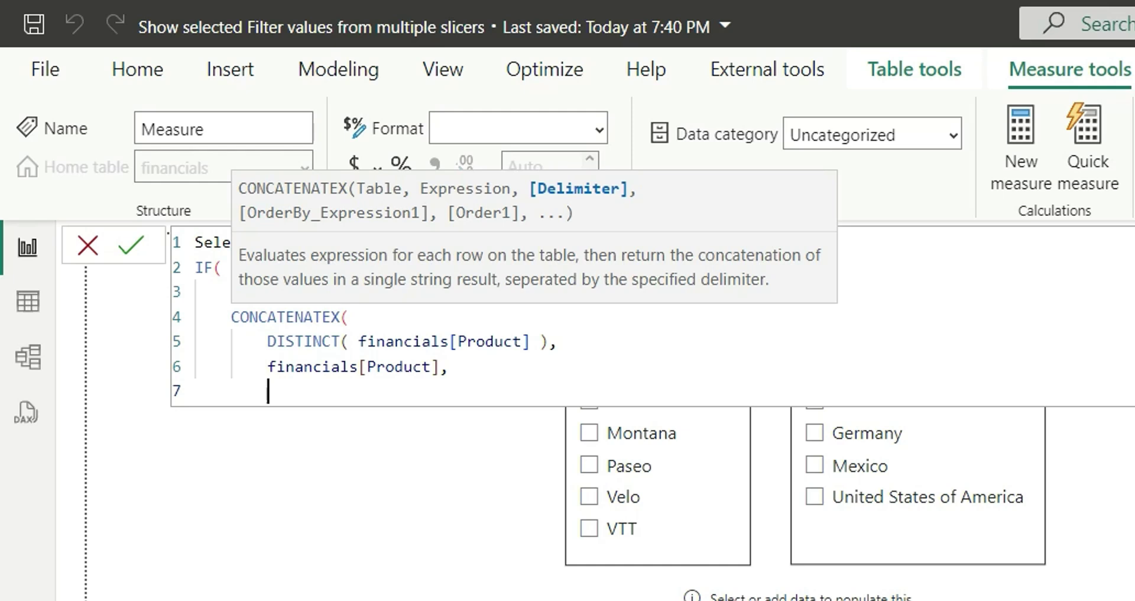
{"action": "type", "text": "uni"}
{"action": "key", "text": "Tab"}
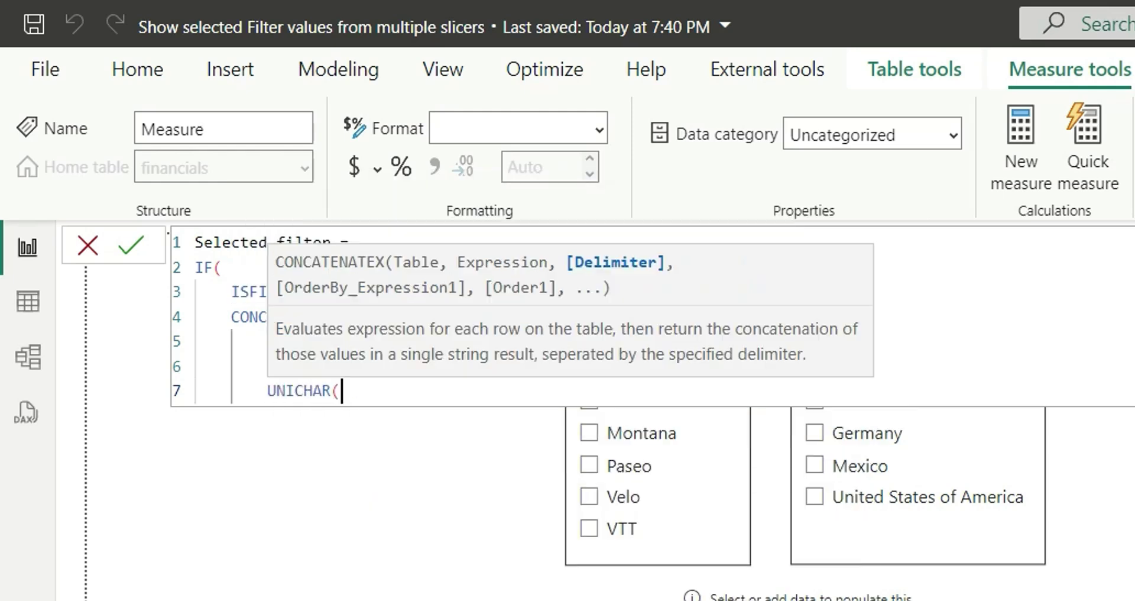
{"action": "type", "text": "10 )"}
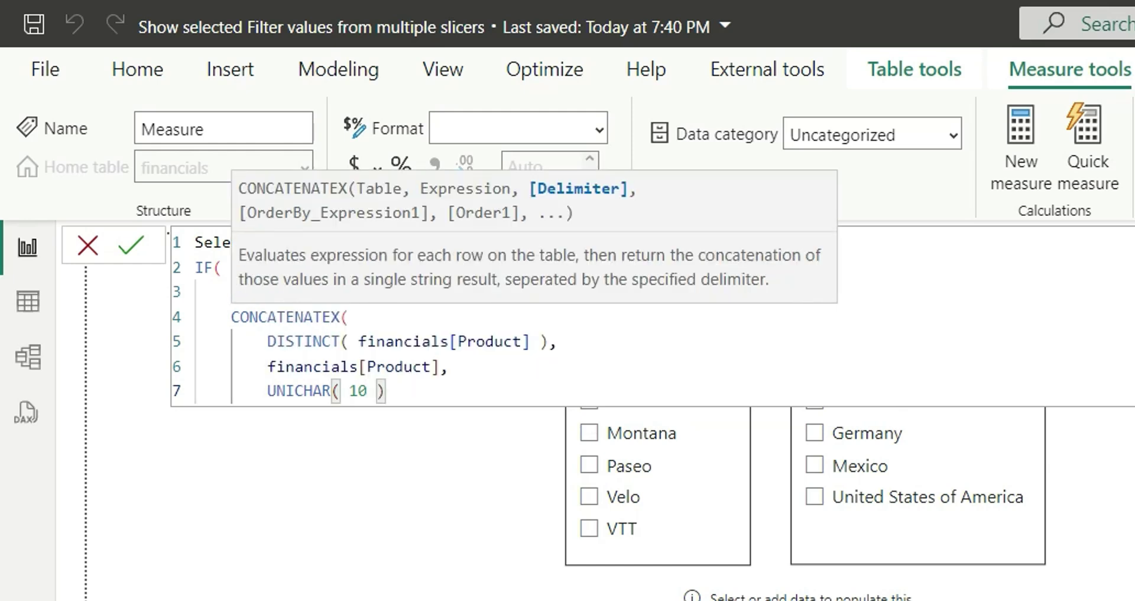
{"action": "type", "text": ","}
Step: Sort the concatenation by financials[Product] ASC and close CONCATENATEX
{"action": "key", "text": "Return"}
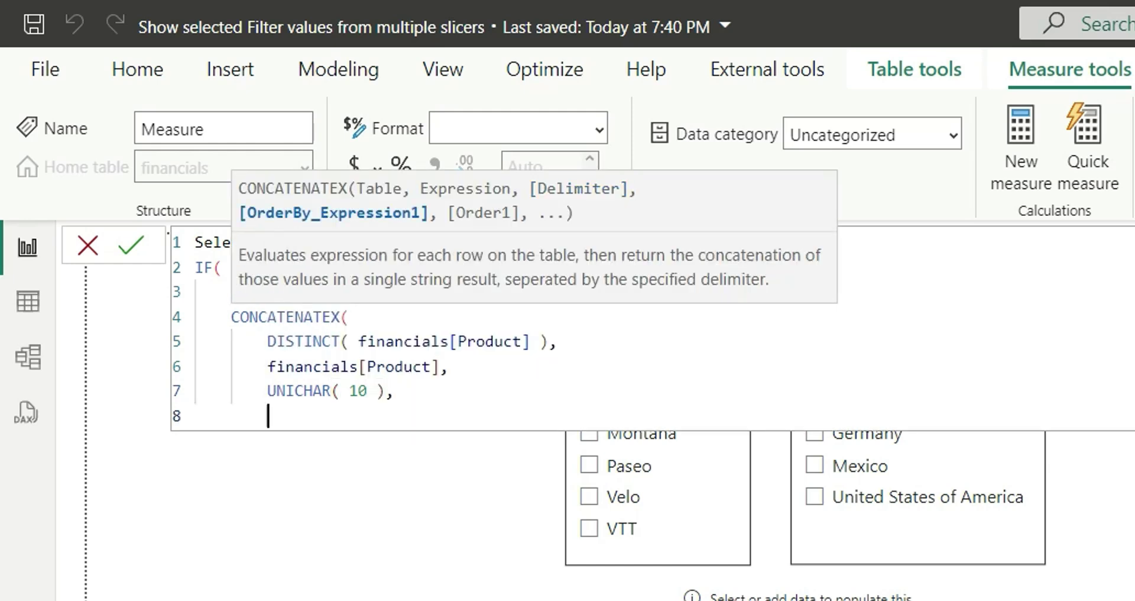
{"action": "type", "text": "prod"}
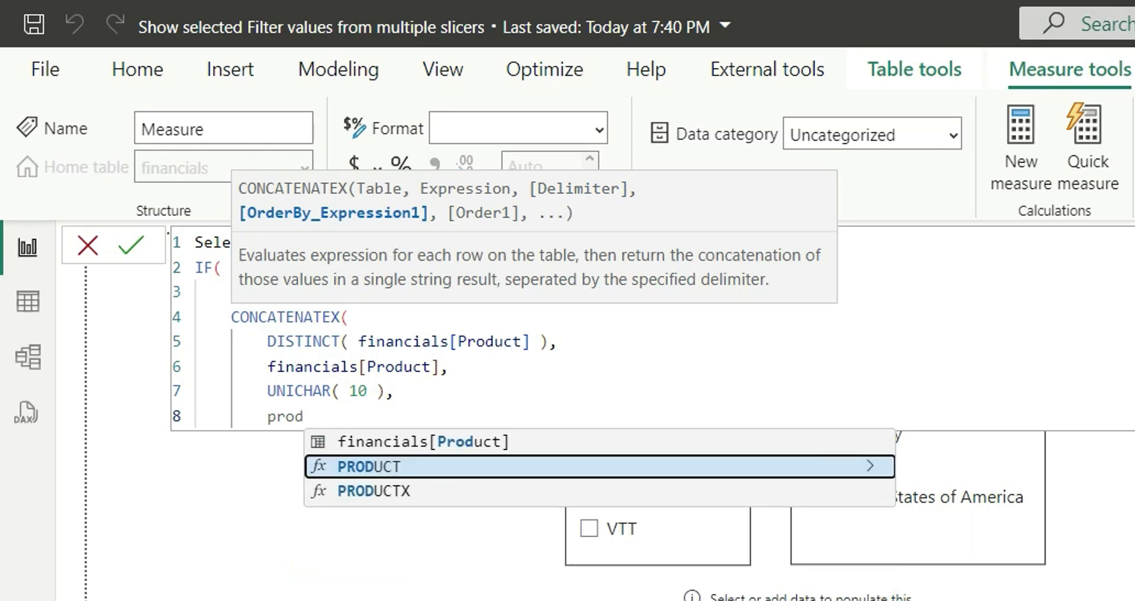
{"action": "key", "text": "Up"}
{"action": "key", "text": "Tab"}
{"action": "type", "text": ","}
{"action": "key", "text": "shift+Return"}
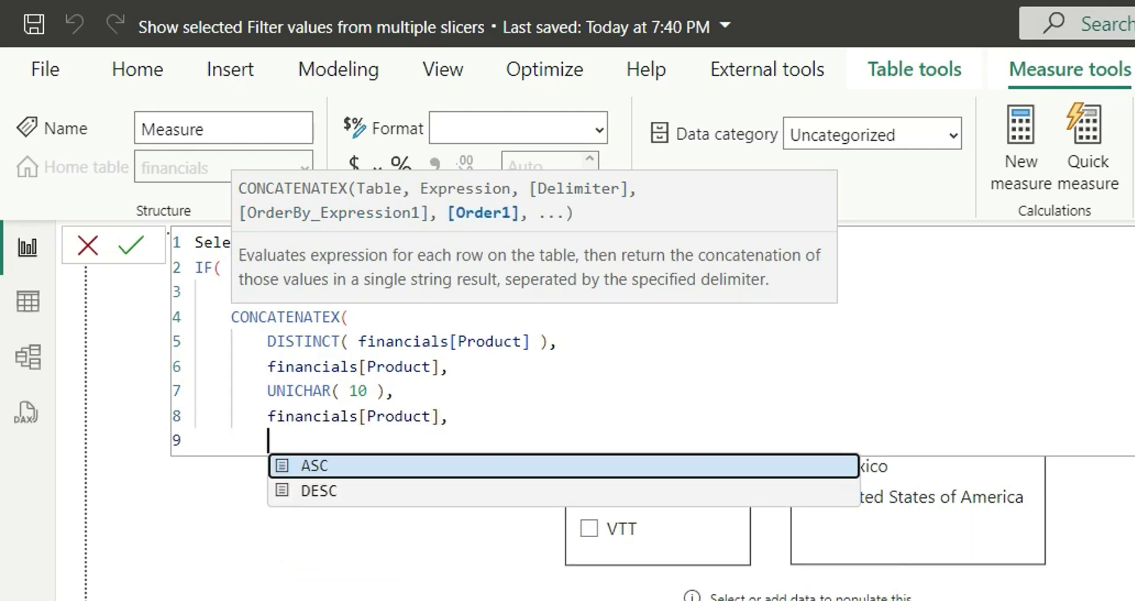
{"action": "key", "text": "Tab"}
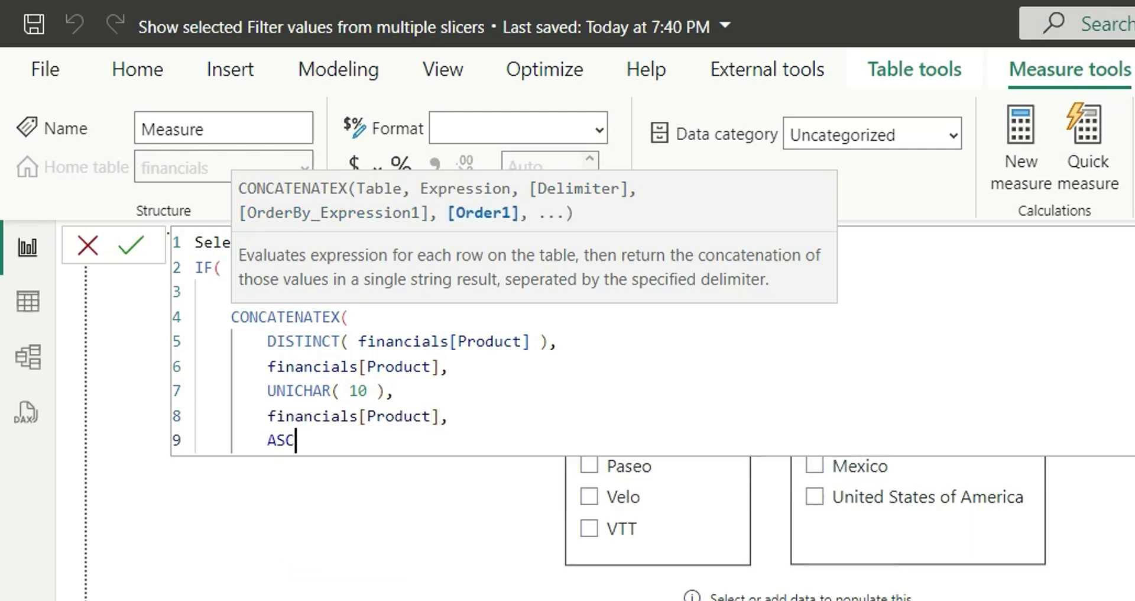
{"action": "key", "text": "shift+Return"}
{"action": "type", "text": "),"}
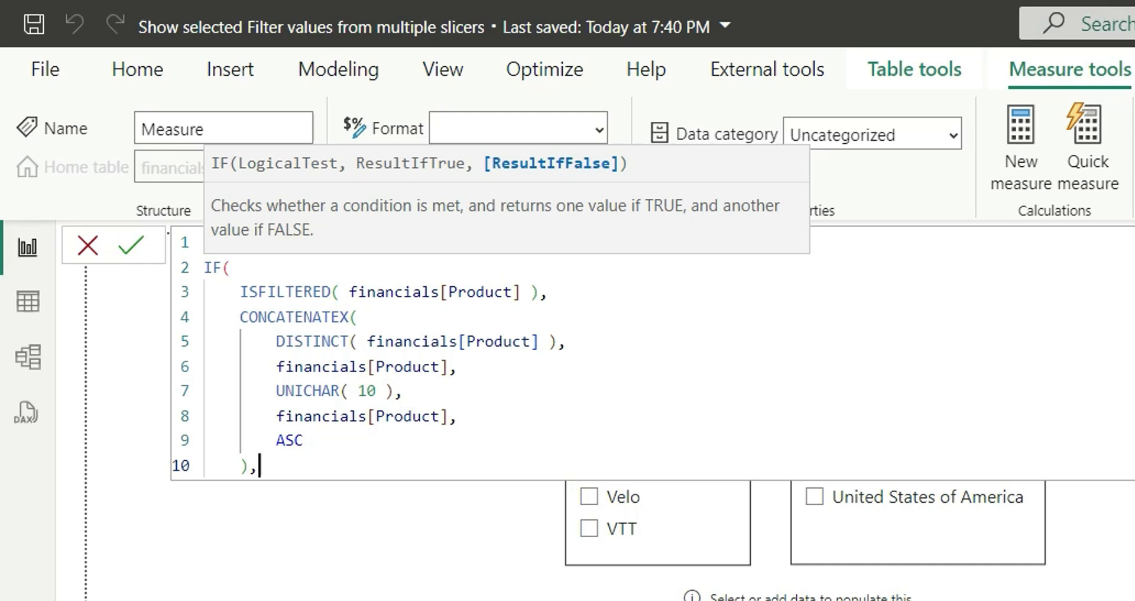
Step: Add the fallback "No Filter Selected", close IF, and commit the measure
{"action": "key", "text": "shift+Return"}
{"action": "type", "text": "\"No Fi"}
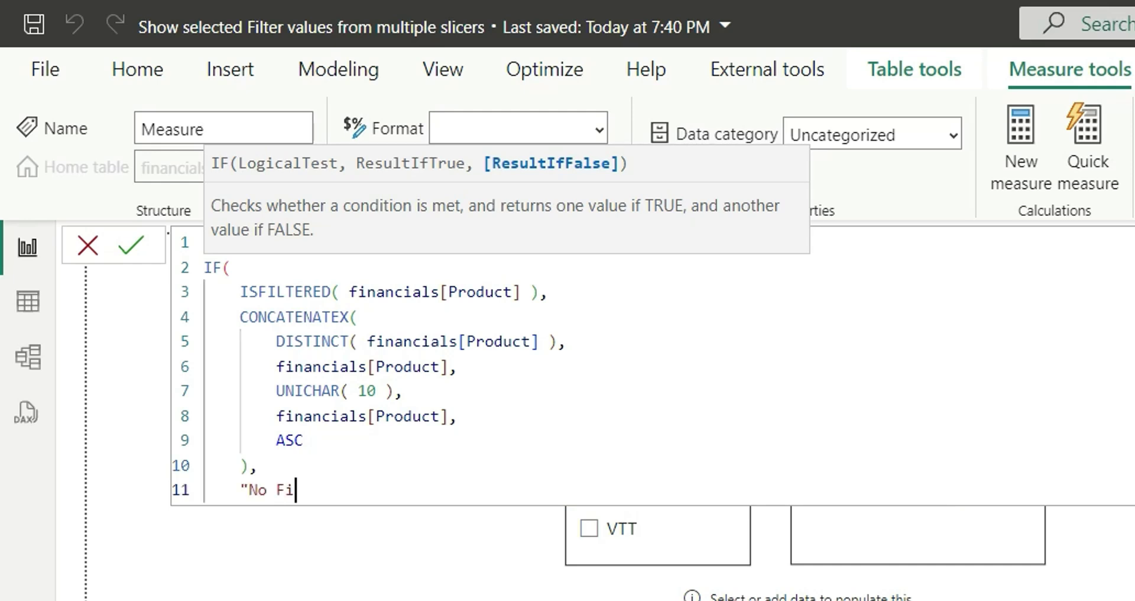
{"action": "type", "text": "lter Selected"}
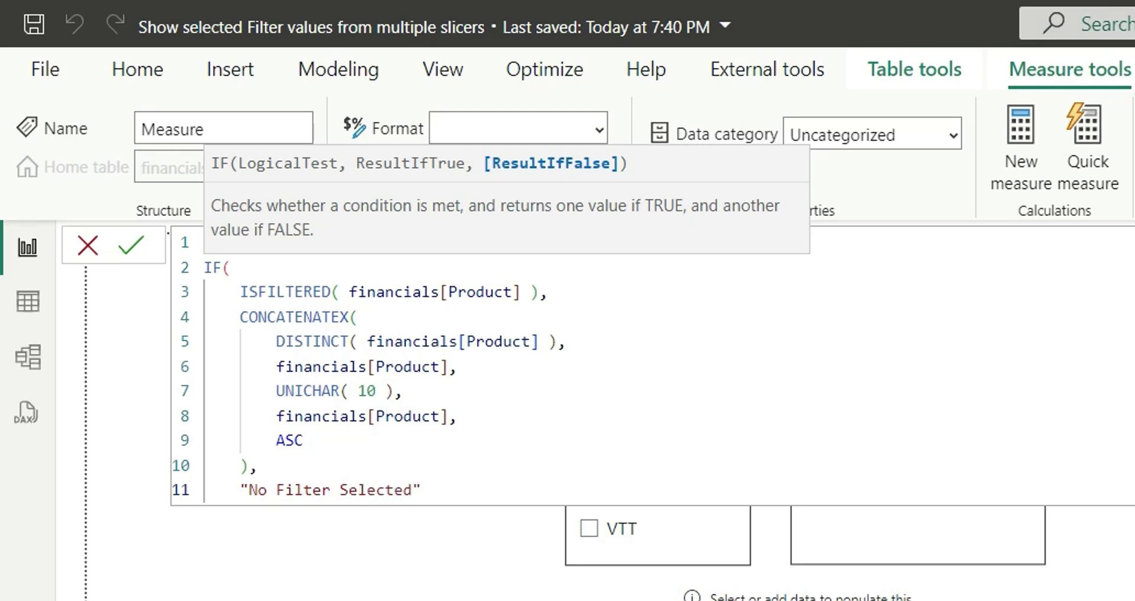
{"action": "key", "text": "shift+Return"}
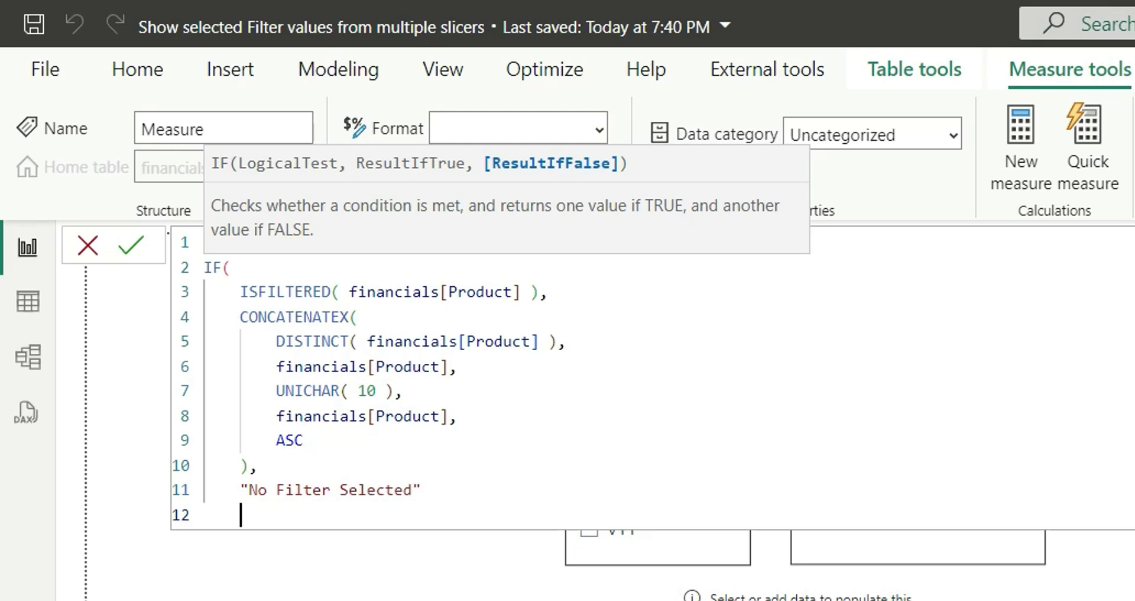
{"action": "type", "text": ")"}
{"action": "key", "text": "Return"}
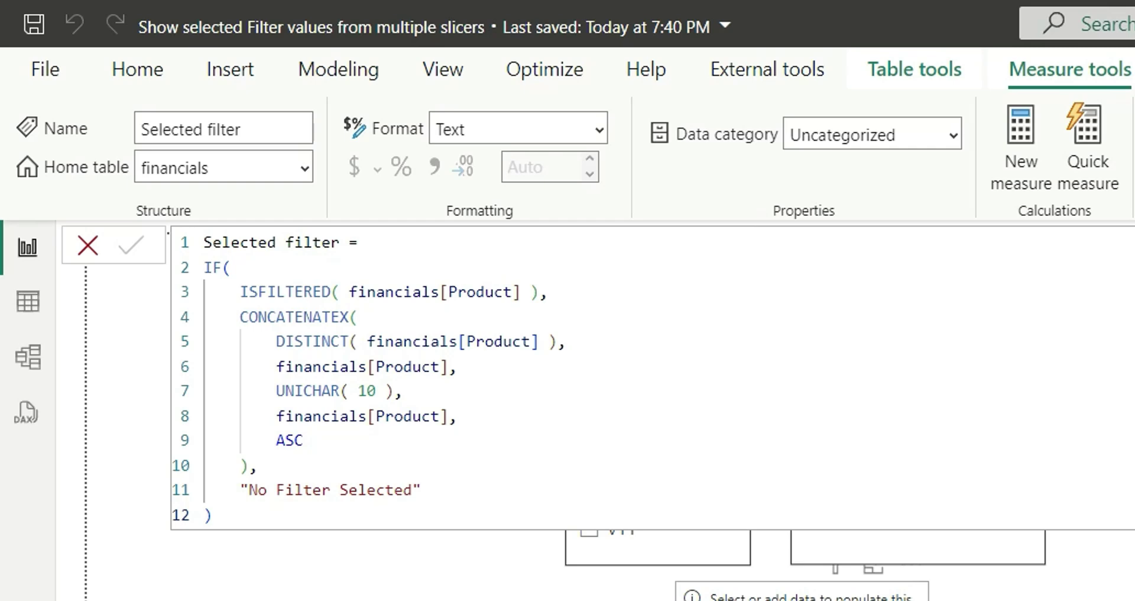
Step: Add the Selected filter measure to the table visual, which shows "No Filter Selected"
{"action": "left_click", "coordinate": [451, 425]}
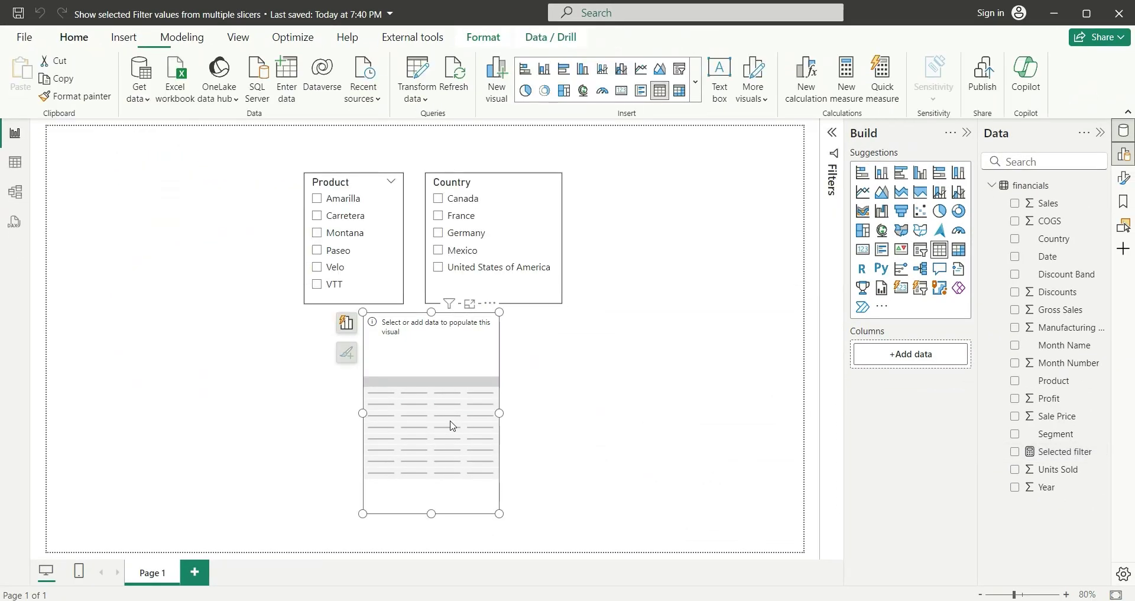
{"action": "left_click", "coordinate": [1017, 453]}
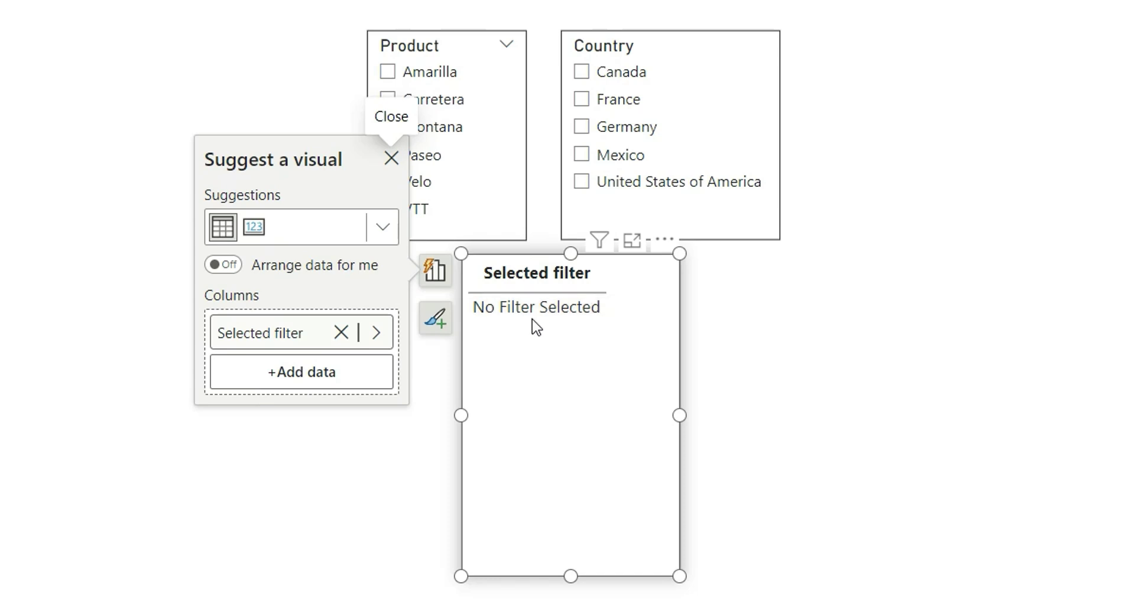
{"action": "left_click", "coordinate": [813, 322]}
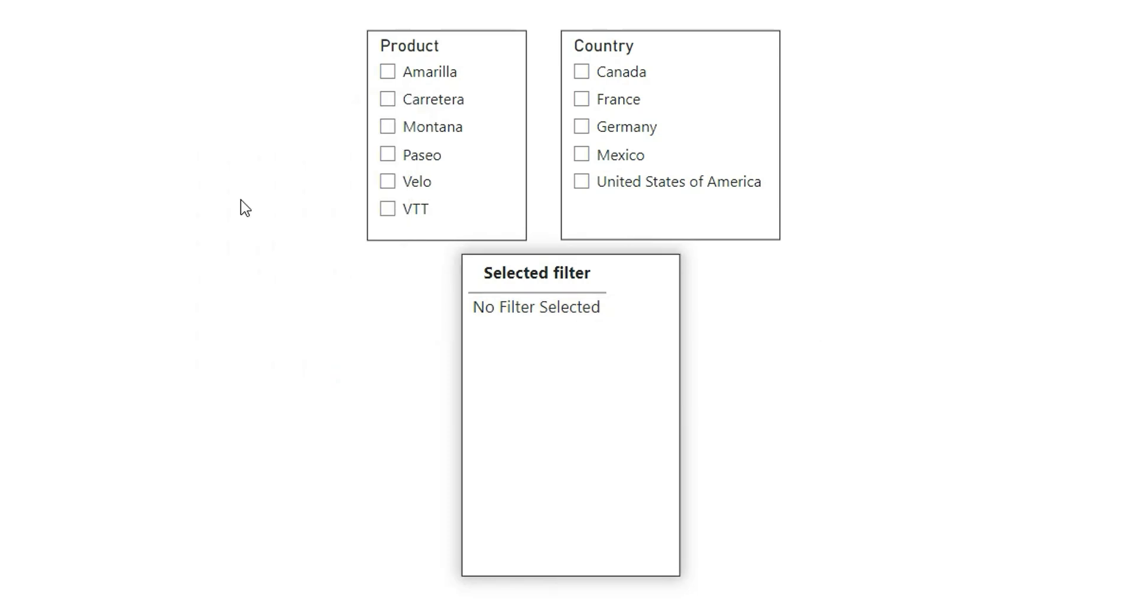
Step: Test the Product slicer with Velo, Amarilla and Carretera, then clear it
{"action": "left_click", "coordinate": [388, 183]}
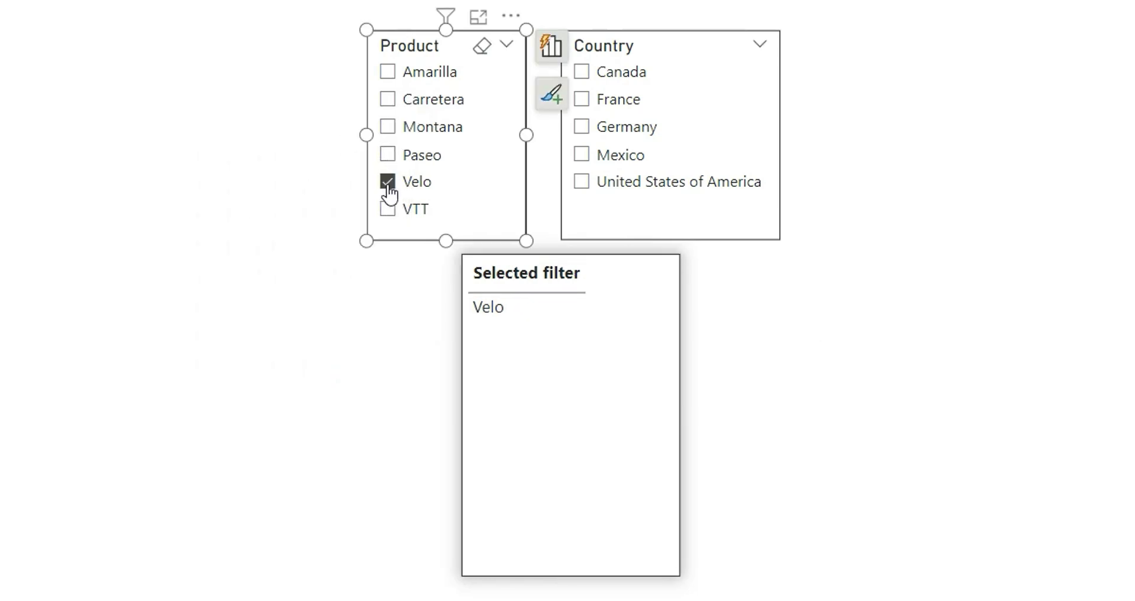
{"action": "left_click", "coordinate": [394, 77]}
{"action": "left_click", "coordinate": [389, 97]}
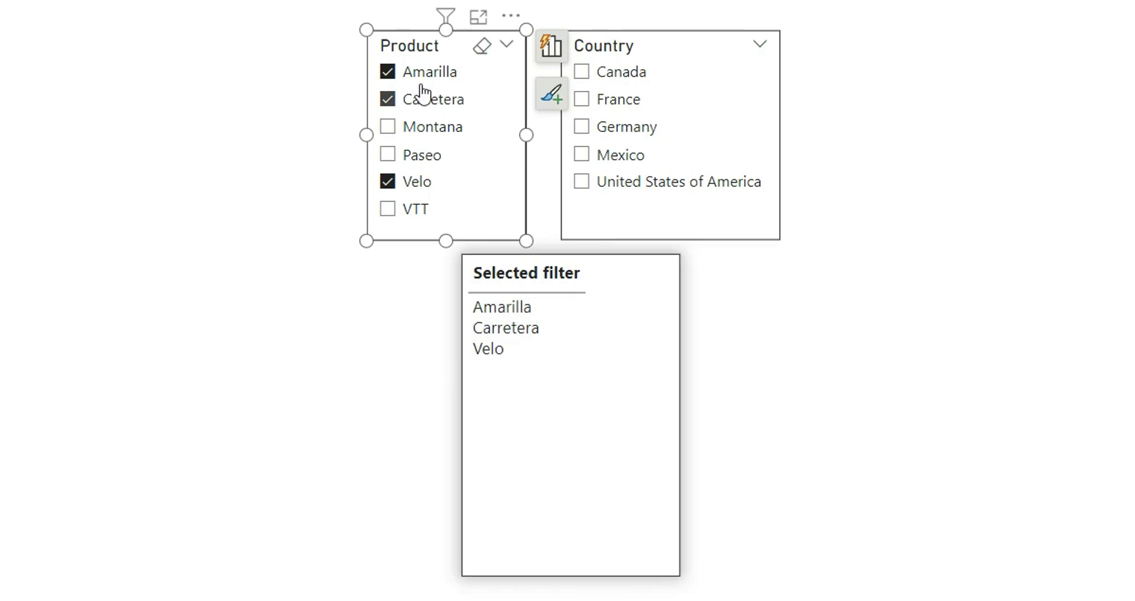
{"action": "left_click", "coordinate": [481, 51]}
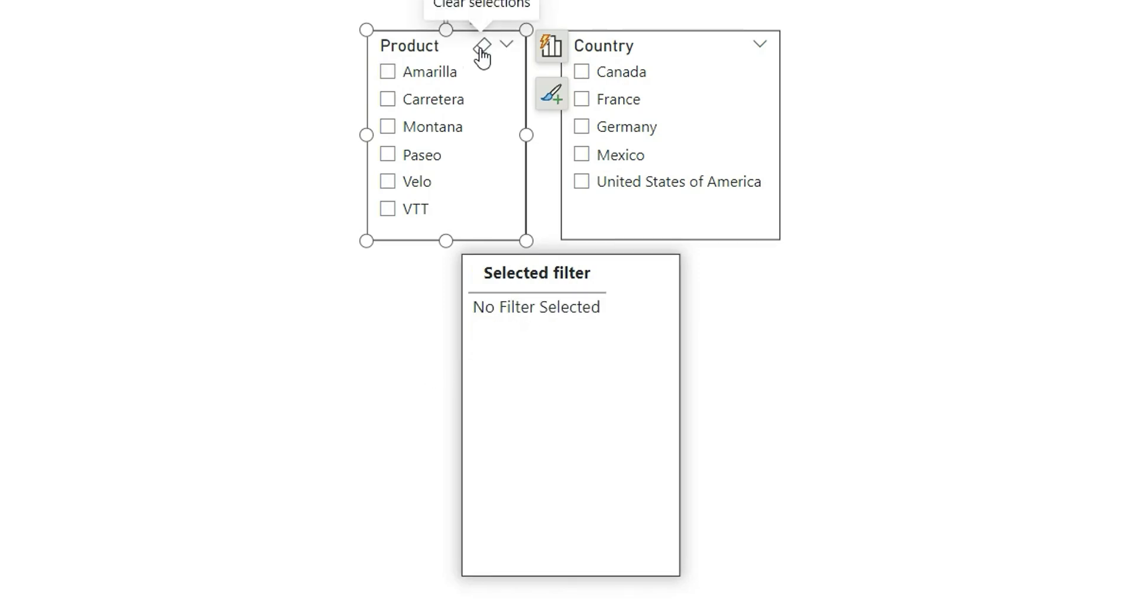
Step: Tick France and Germany in the Country slicer; the table still reads "No Filter Selected"
{"action": "left_click", "coordinate": [582, 100]}
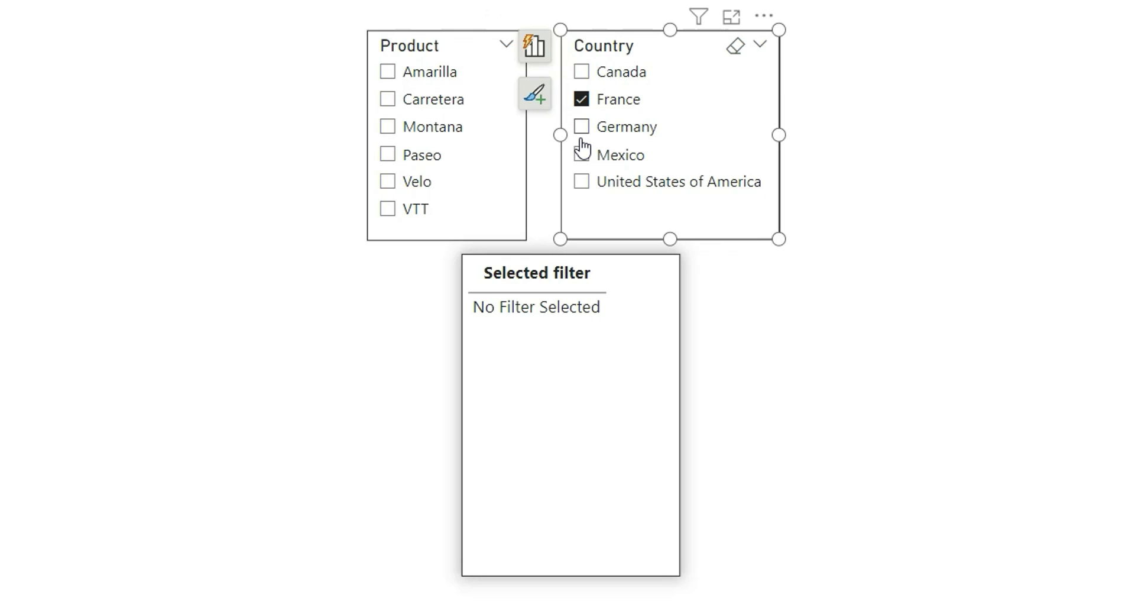
{"action": "left_click", "coordinate": [582, 126]}
{"action": "left_click", "coordinate": [861, 127]}
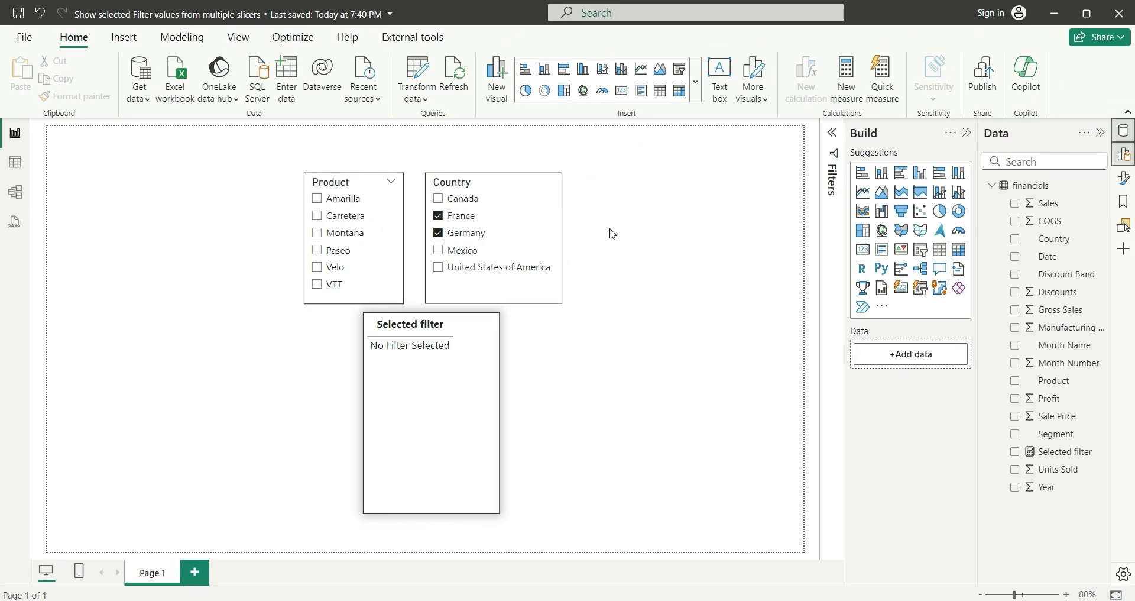
Step: Wrap the product logic in a variable by inserting 'VAR _product =' on line 2
{"action": "left_click", "coordinate": [1029, 451]}
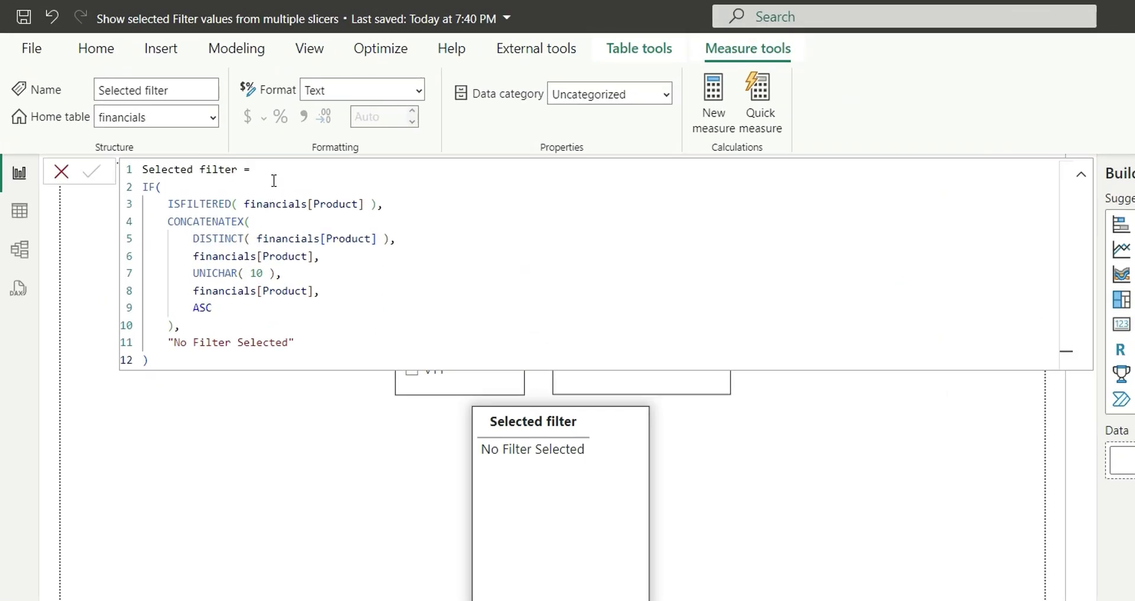
{"action": "left_click", "coordinate": [277, 169]}
{"action": "key", "text": "Return"}
{"action": "type", "text": "VAR"}
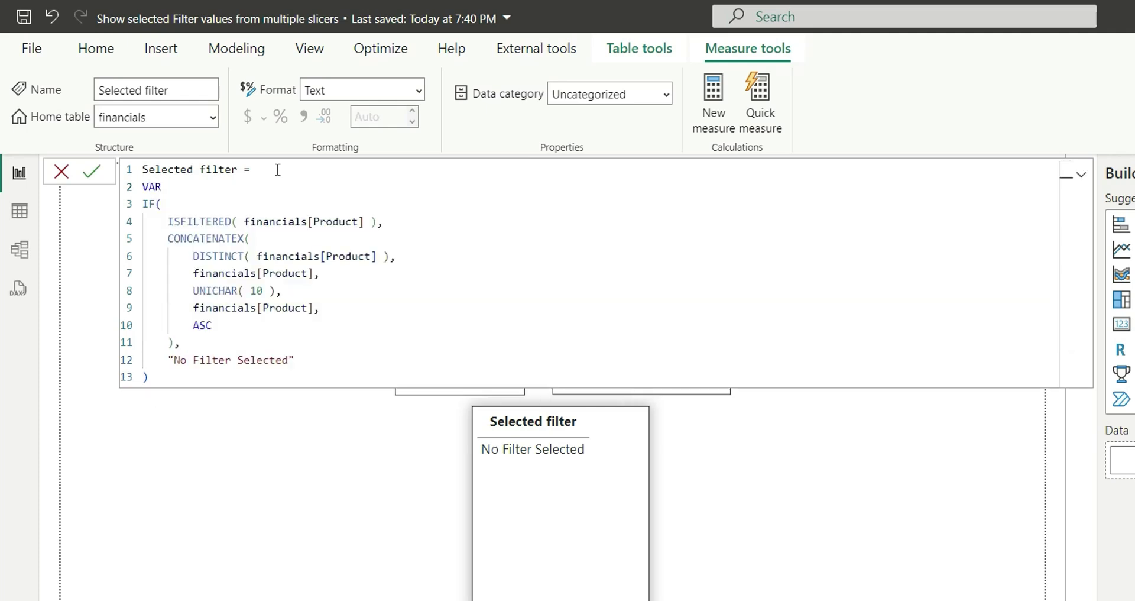
{"action": "type", "text": " _product ="}
Step: Duplicate the _product variable block below line 13 and rename the copy _Country
{"action": "left_click_drag", "start_coordinate": [149, 376], "coordinate": [142, 187]}
{"action": "key", "text": "ctrl+c"}
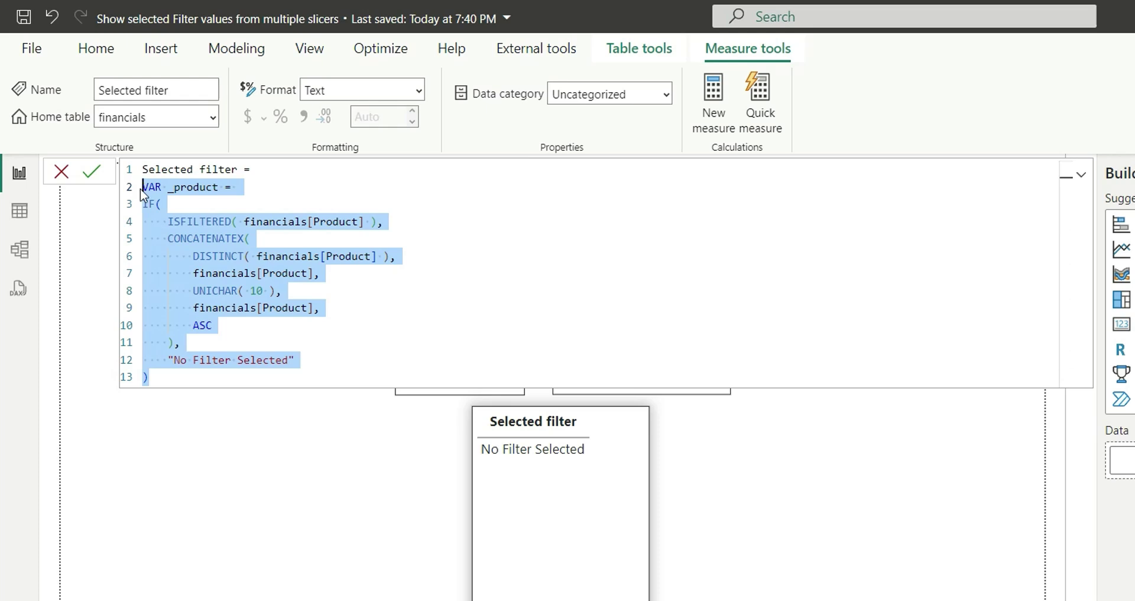
{"action": "left_click", "coordinate": [181, 377]}
{"action": "key", "text": "Return"}
{"action": "key", "text": "ctrl+v"}
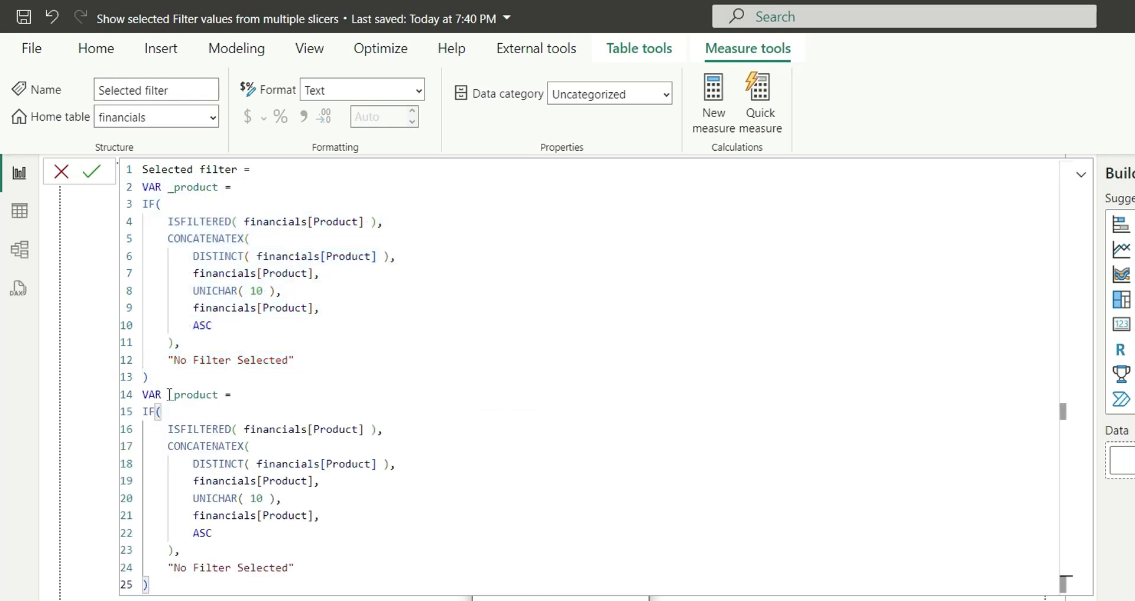
{"action": "left_click_drag", "start_coordinate": [173, 395], "coordinate": [220, 395]}
{"action": "type", "text": "Country"}
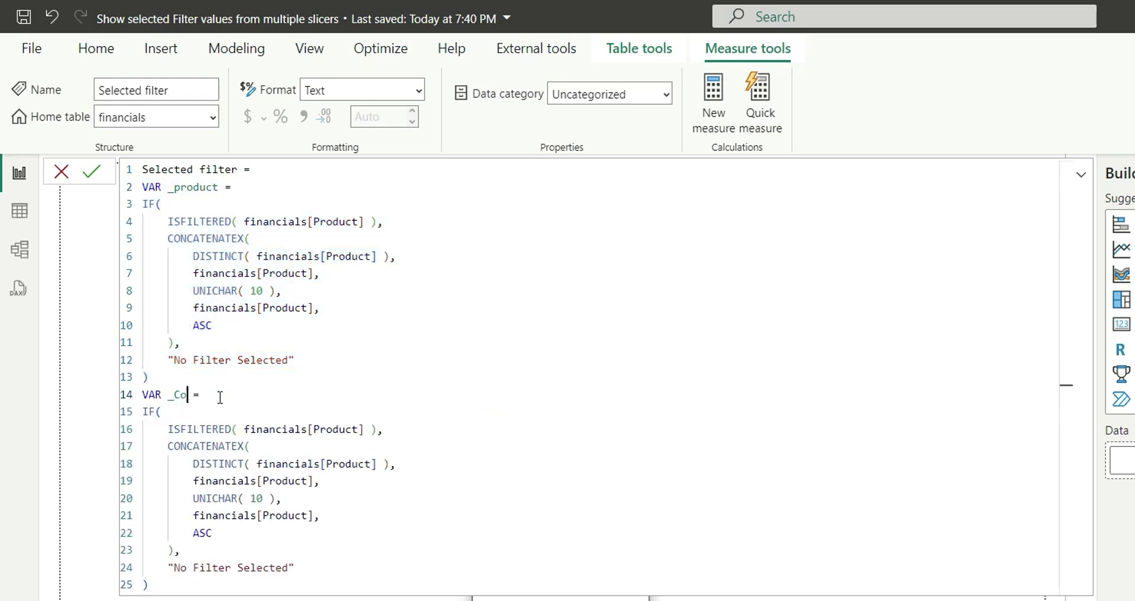
Step: Replace the Product references in the _Country block with financials[Country]
{"action": "double_click", "coordinate": [335, 428]}
{"action": "type", "text": "Country"}
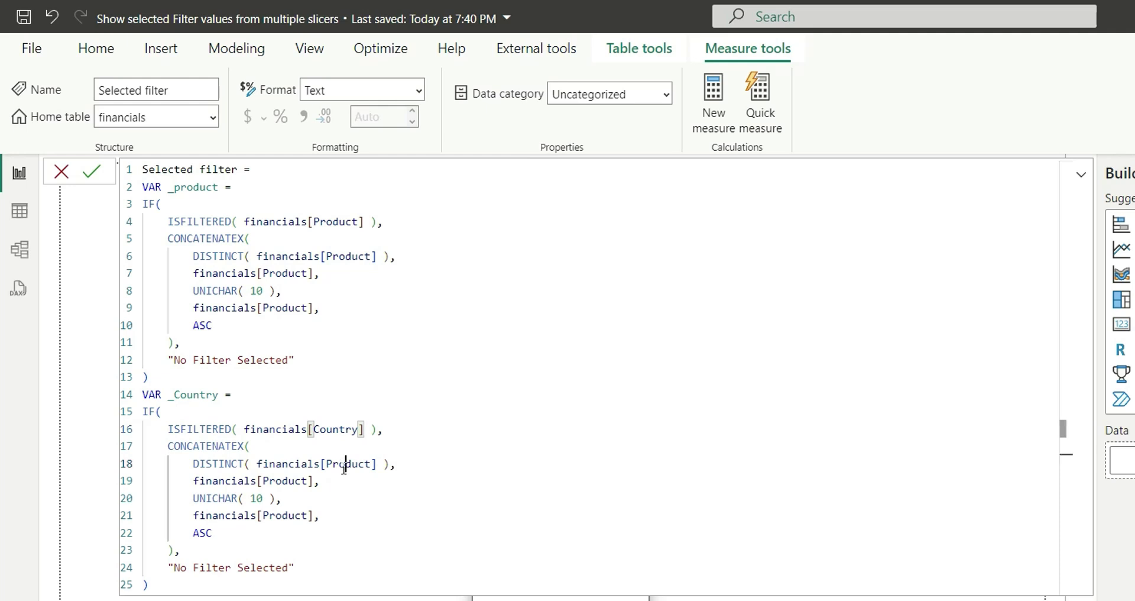
{"action": "double_click", "coordinate": [344, 464]}
{"action": "type", "text": "cou"}
{"action": "key", "text": "Tab"}
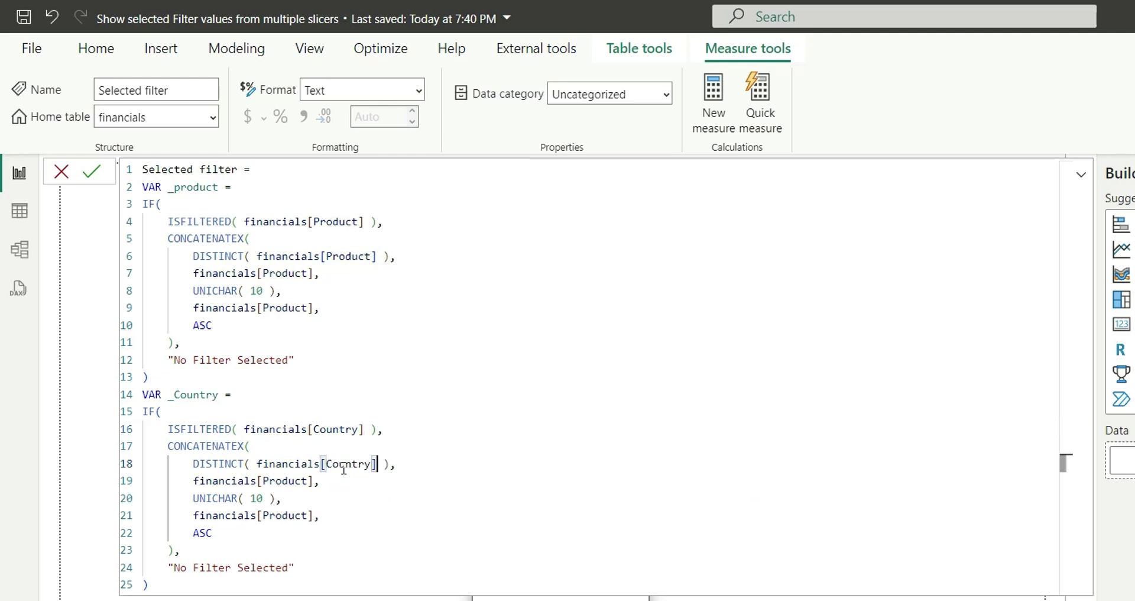
{"action": "double_click", "coordinate": [279, 480]}
{"action": "key", "text": "ctrl+d"}
{"action": "type", "text": "Country"}
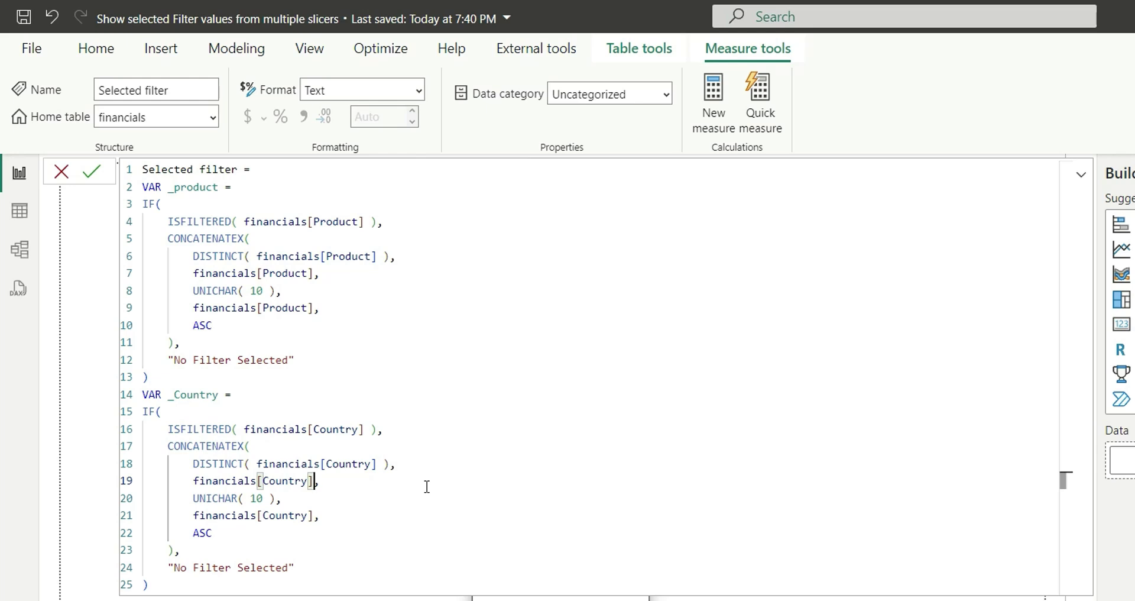
Step: Add RETURN "Product Filters: " & UNICHAR( 10 ) & _product after the variables
{"action": "left_click", "coordinate": [176, 584]}
{"action": "key", "text": "Return"}
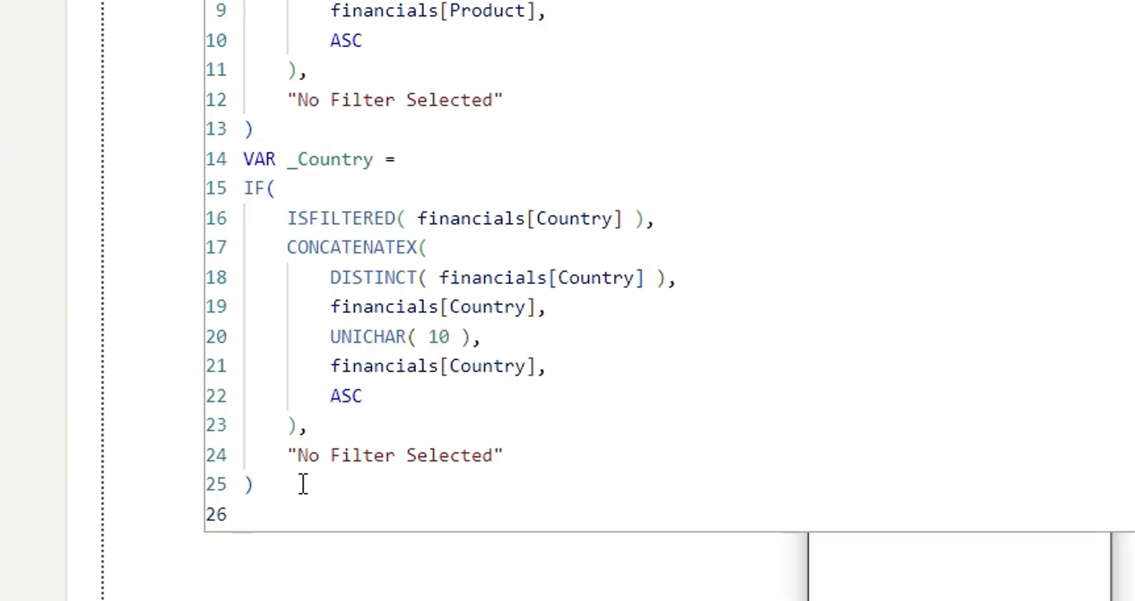
{"action": "type", "text": "ret"}
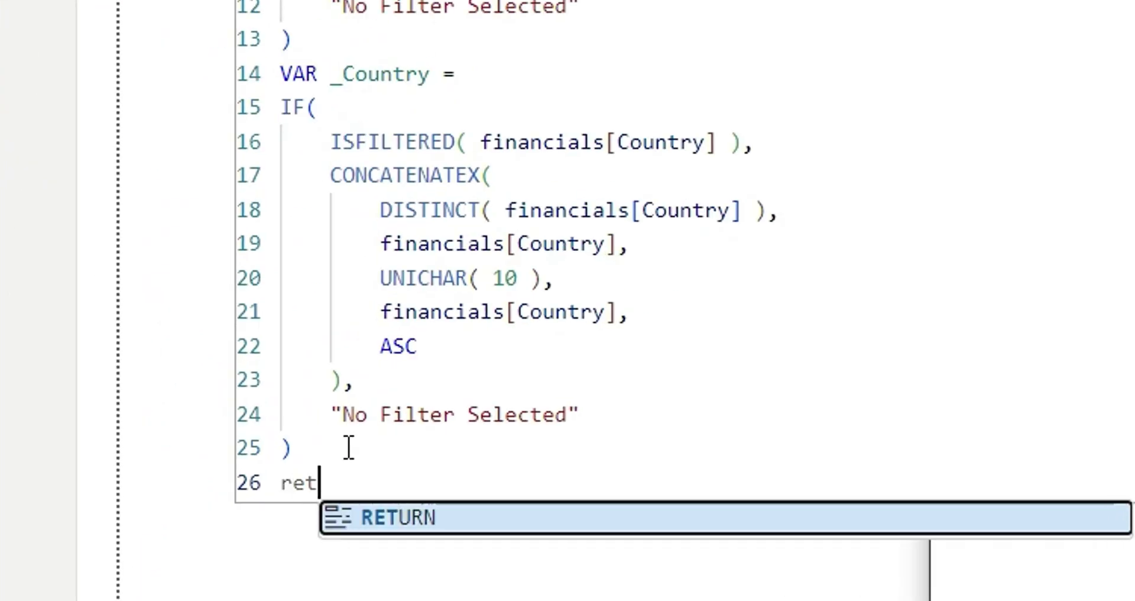
{"action": "key", "text": "Tab"}
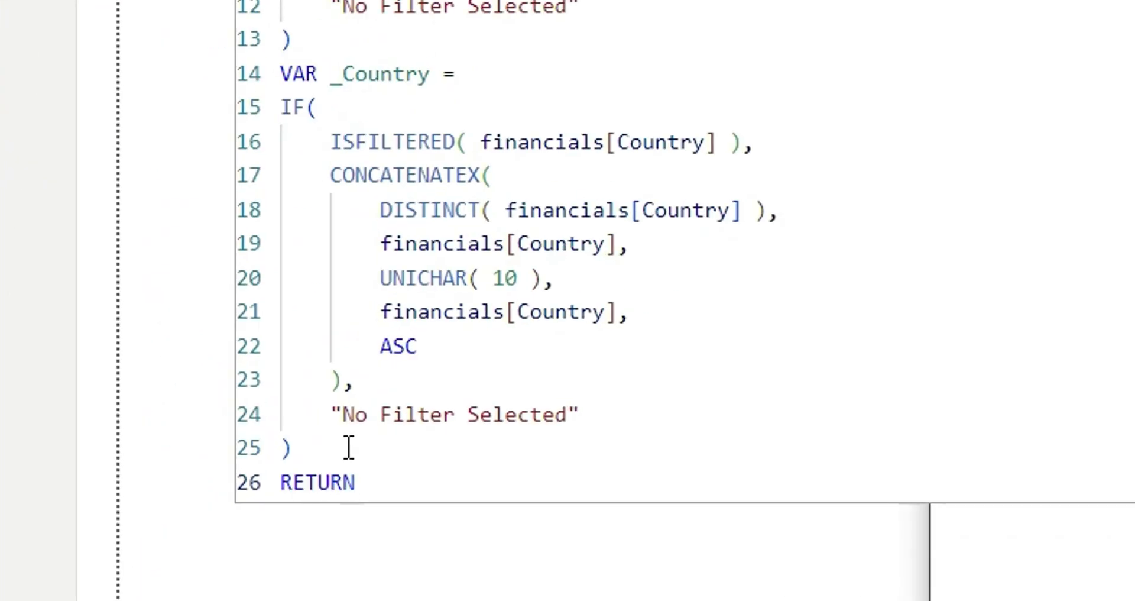
{"action": "key", "text": "shift+Return"}
{"action": "type", "text": "\"P"}
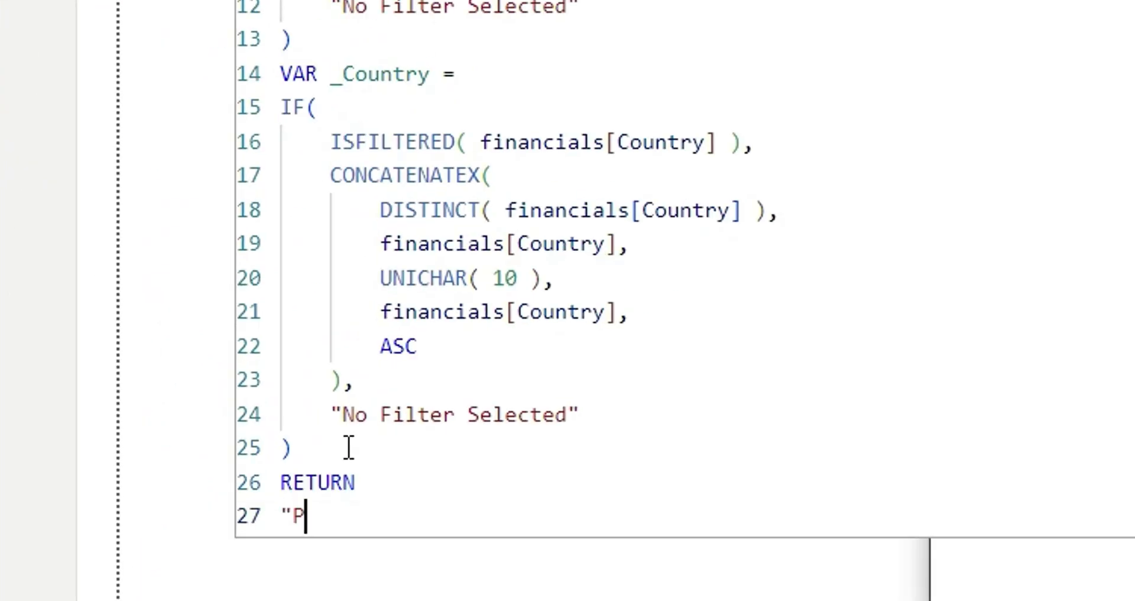
{"action": "type", "text": "roduc"}
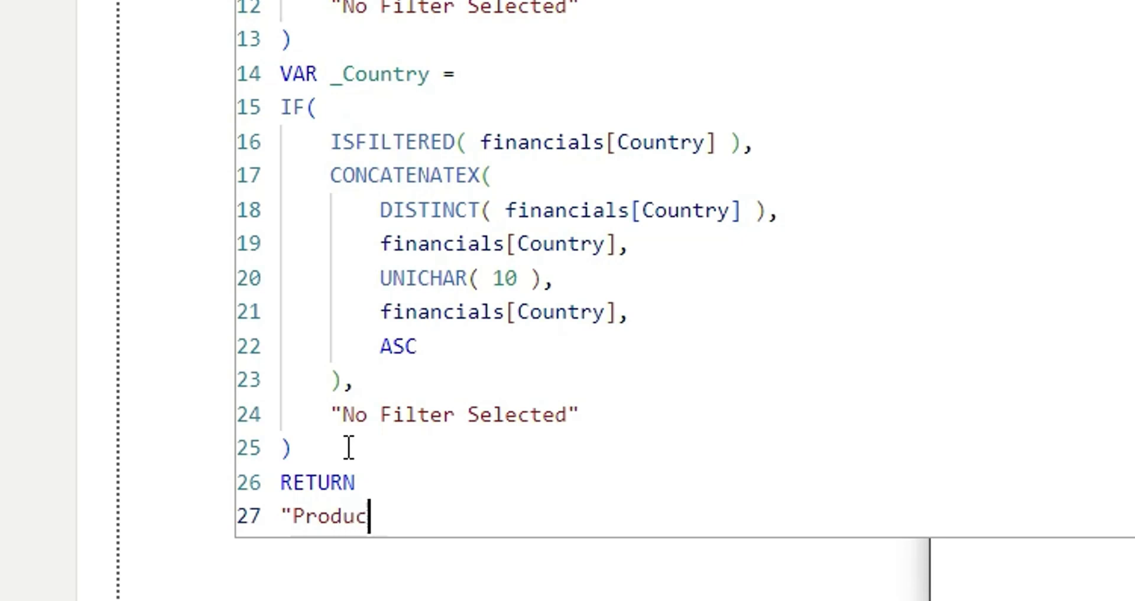
{"action": "type", "text": "t Fil"}
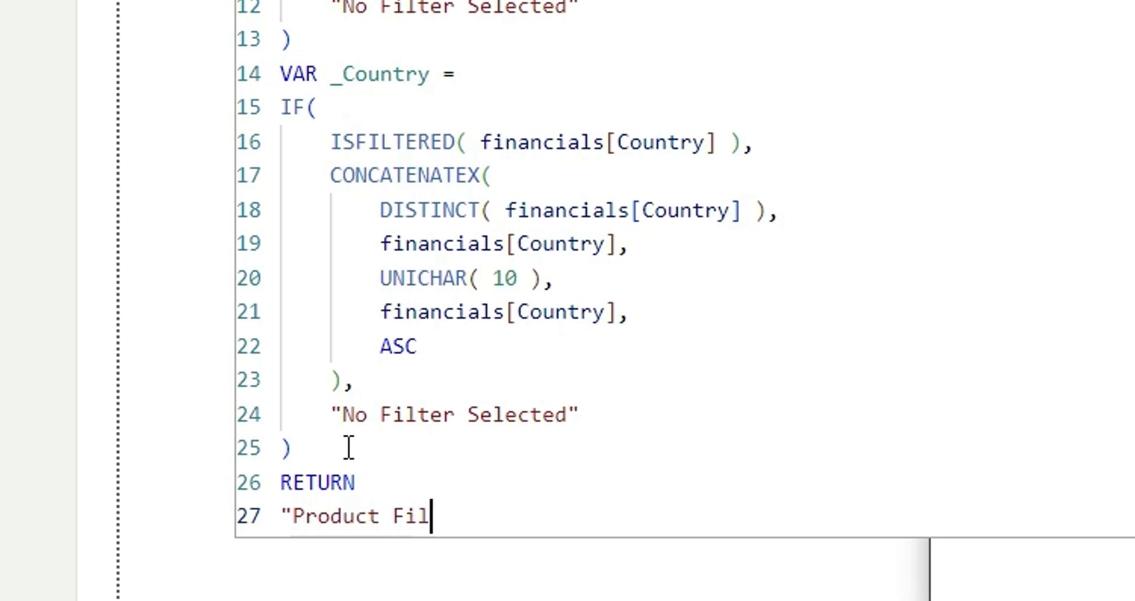
{"action": "type", "text": "ters: \""}
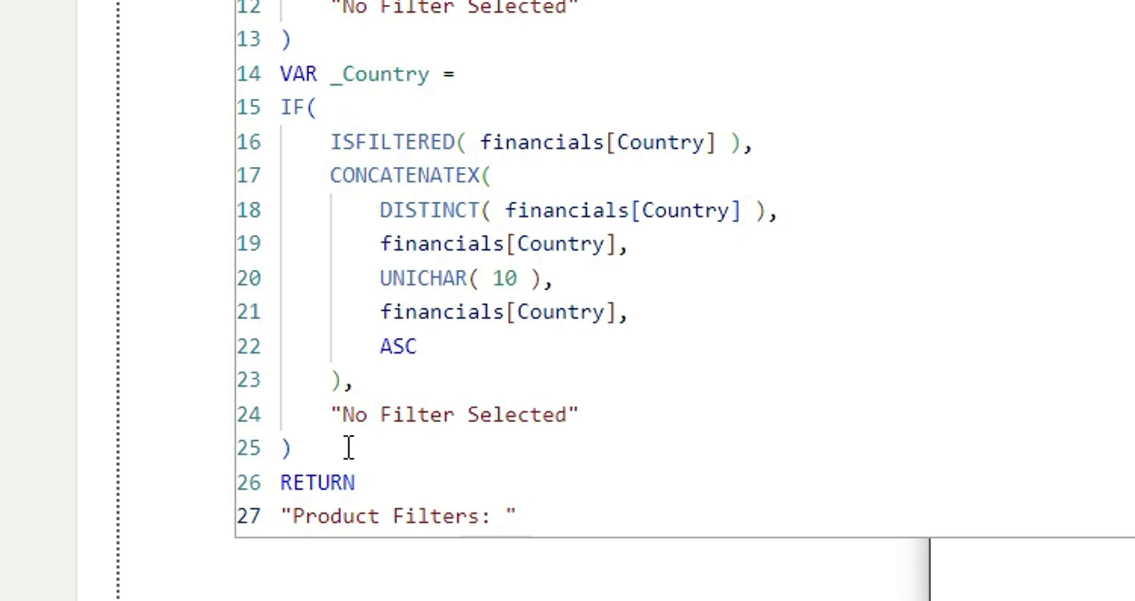
{"action": "type", "text": " & unich"}
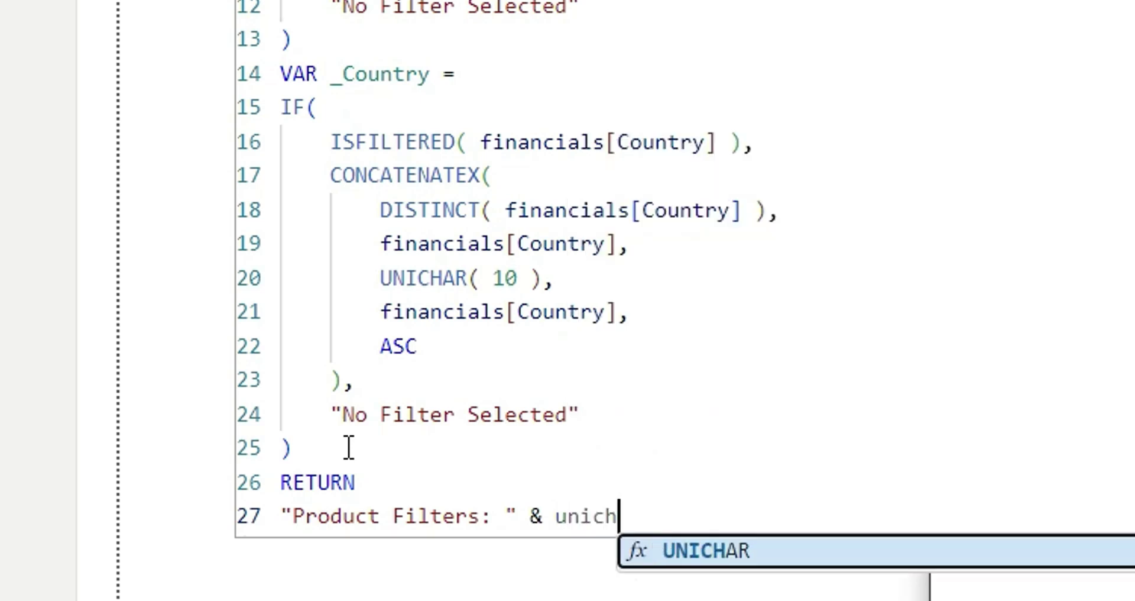
{"action": "key", "text": "Tab"}
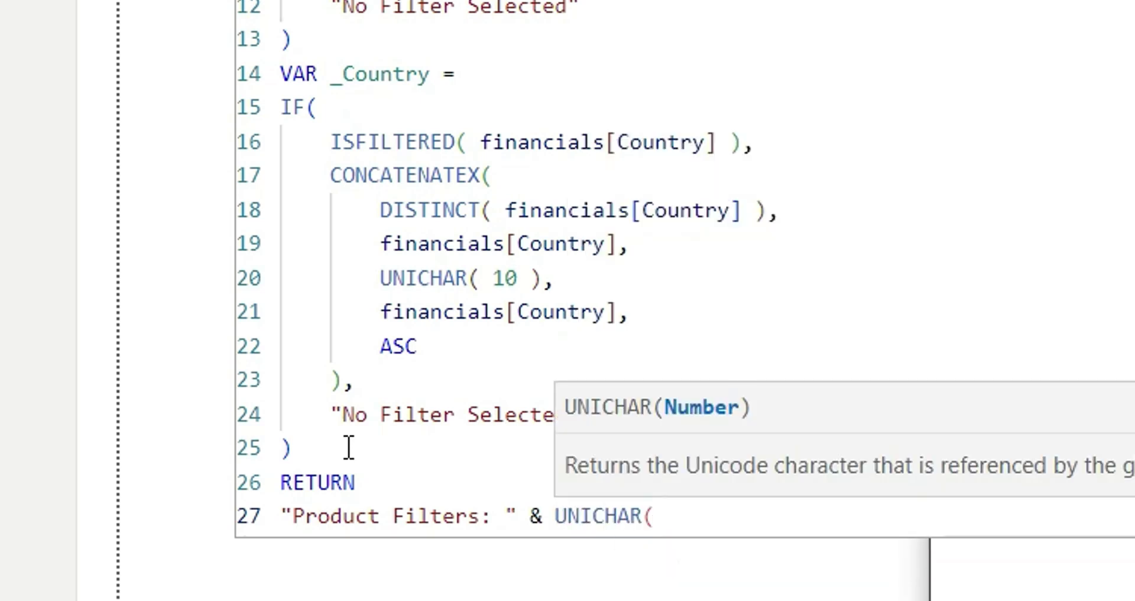
{"action": "type", "text": "10 )"}
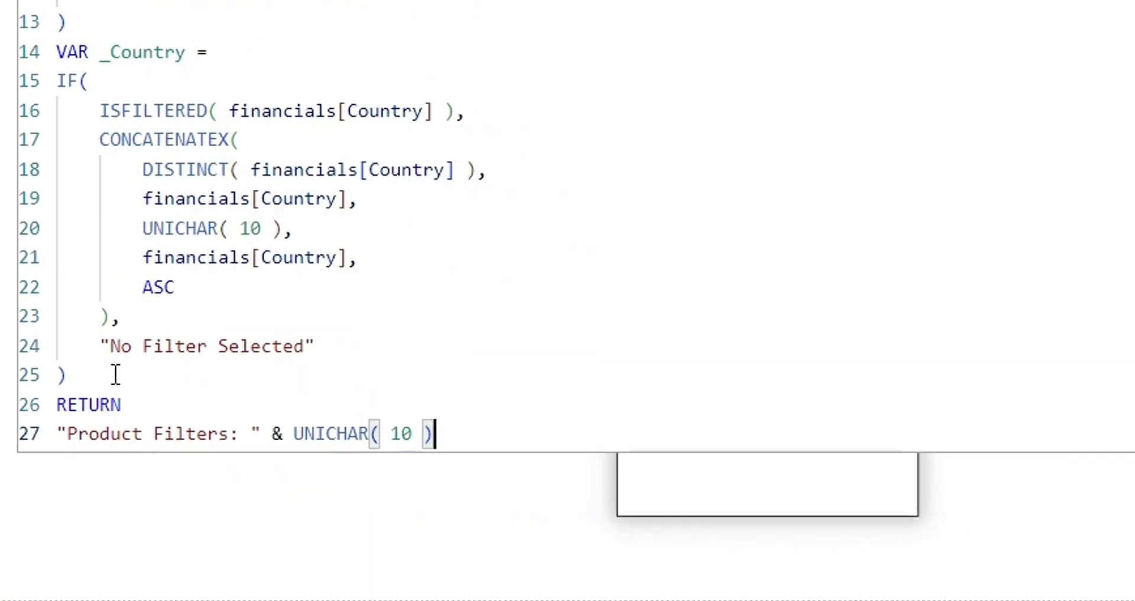
{"action": "type", "text": " &"}
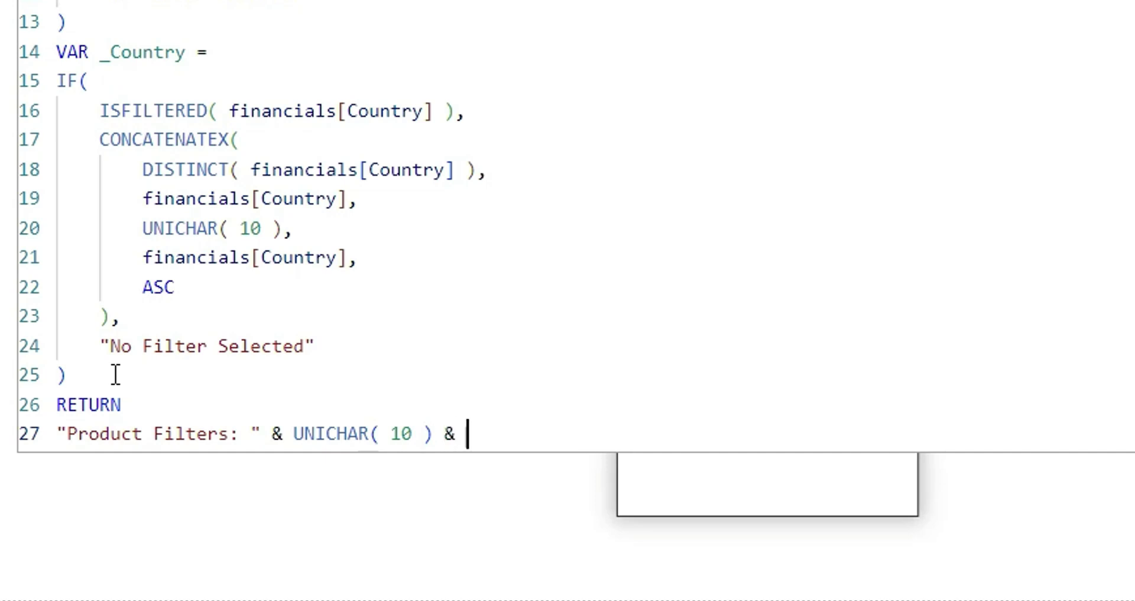
{"action": "type", "text": " _"}
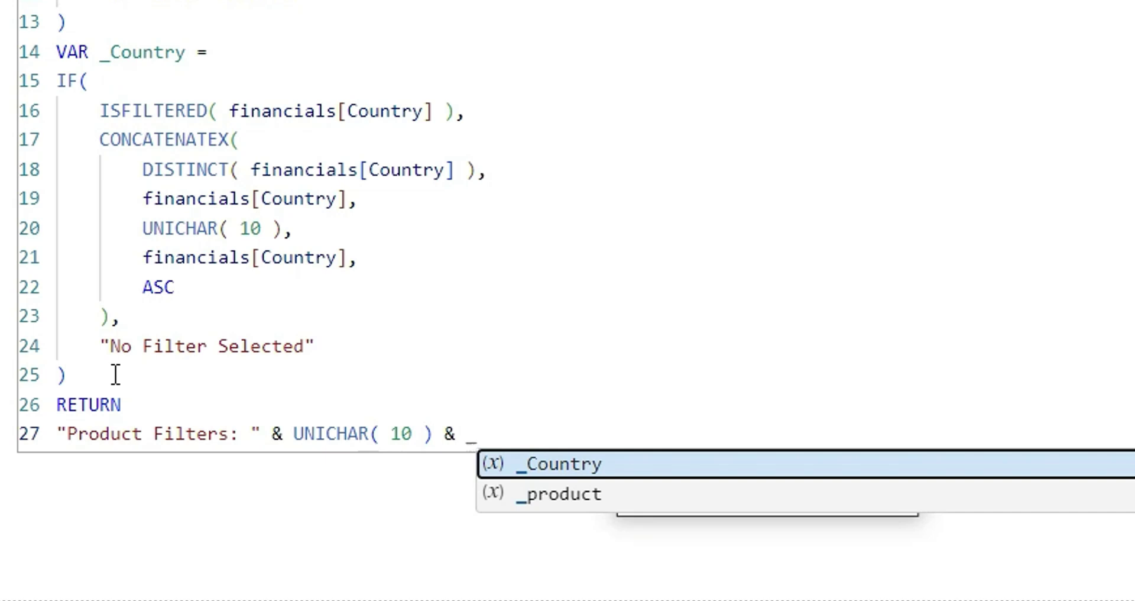
{"action": "type", "text": "product"}
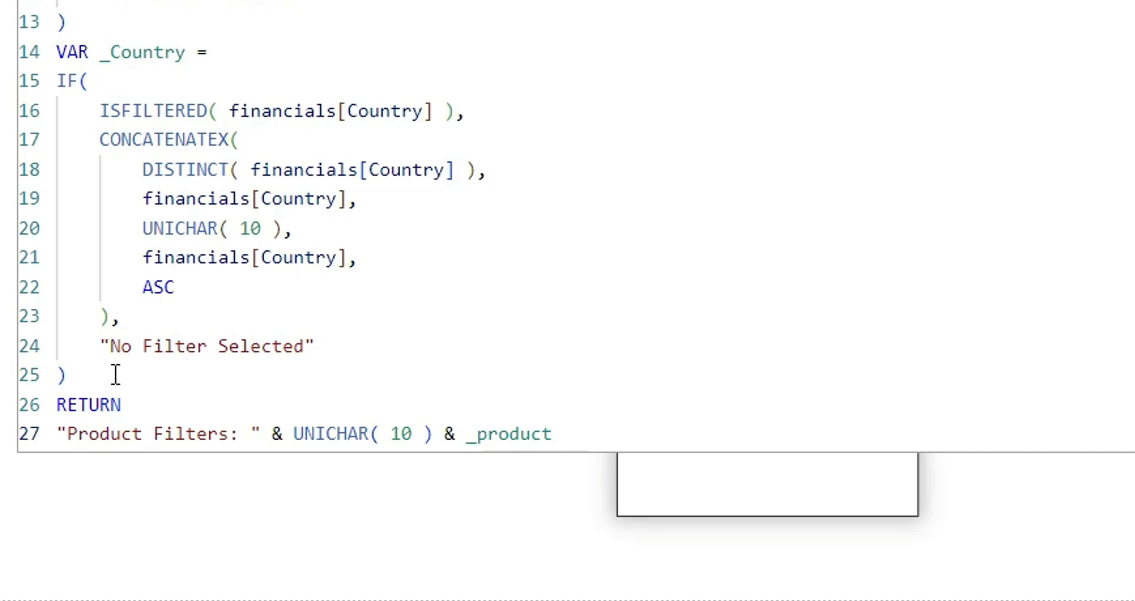
Step: Append & REPT( UNICHAR( 10 ), 2 ) & for two line breaks after the products
{"action": "type", "text": "&"}
{"action": "type", "text": "re"}
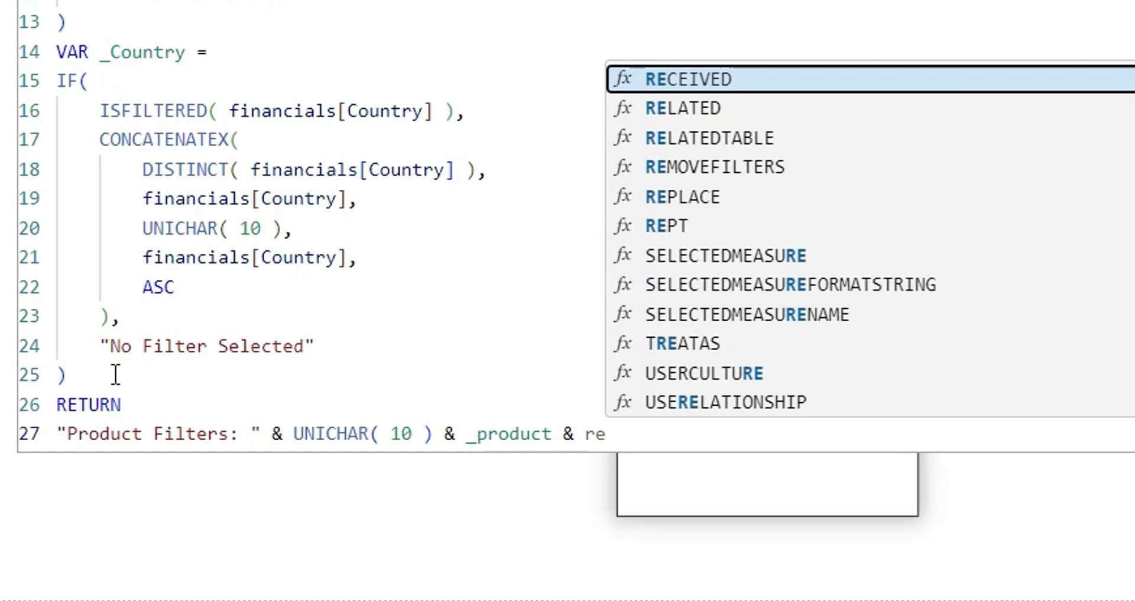
{"action": "type", "text": "pt"}
{"action": "key", "text": "Tab"}
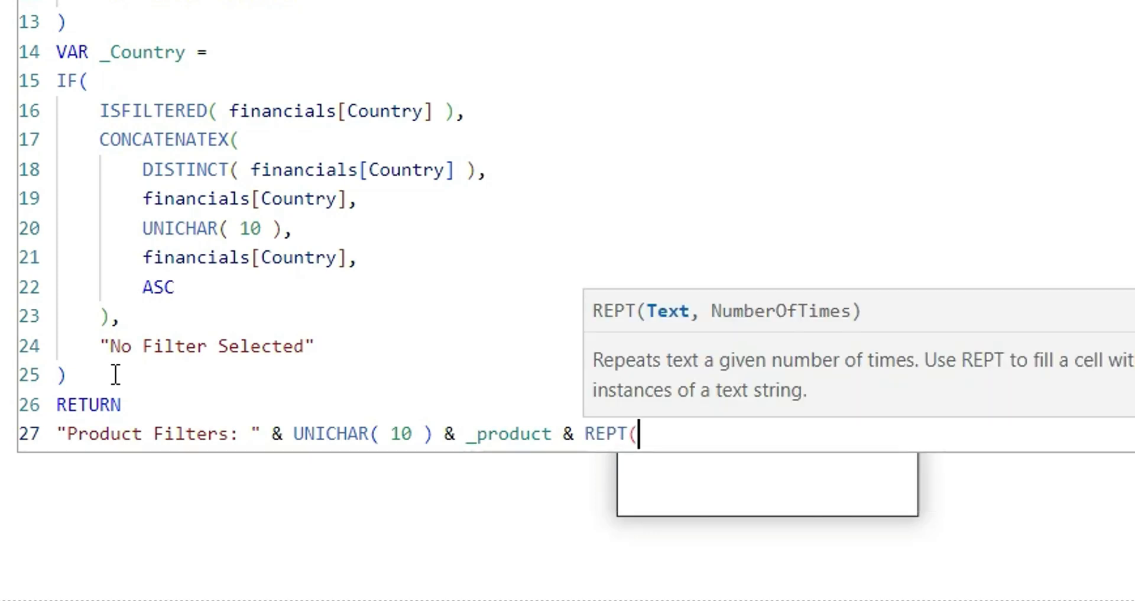
{"action": "type", "text": "unic"}
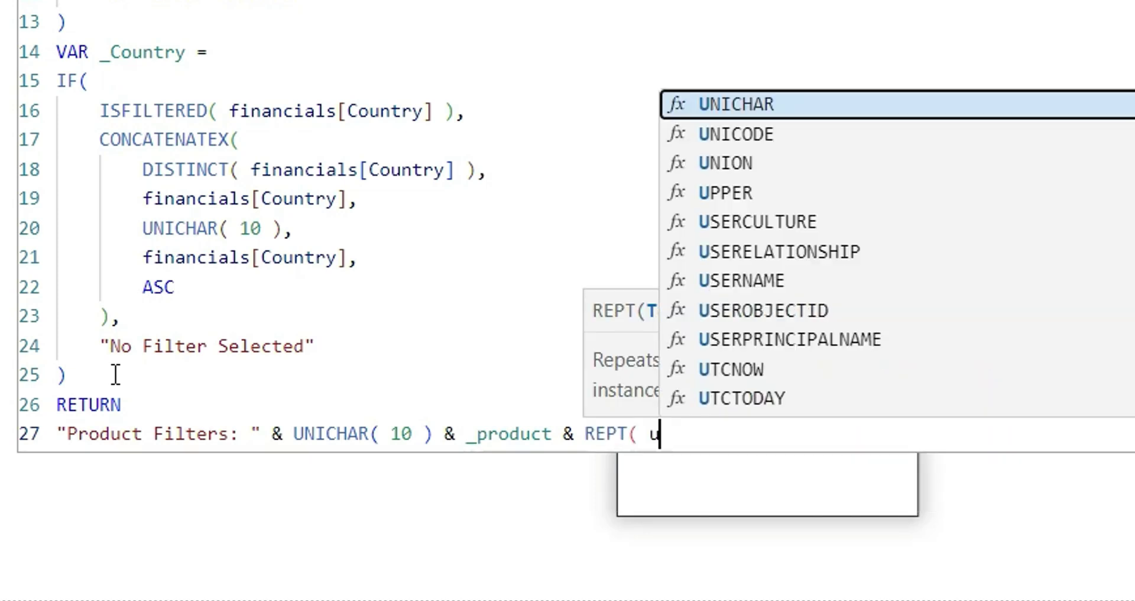
{"action": "key", "text": "Tab"}
{"action": "type", "text": "10 "}
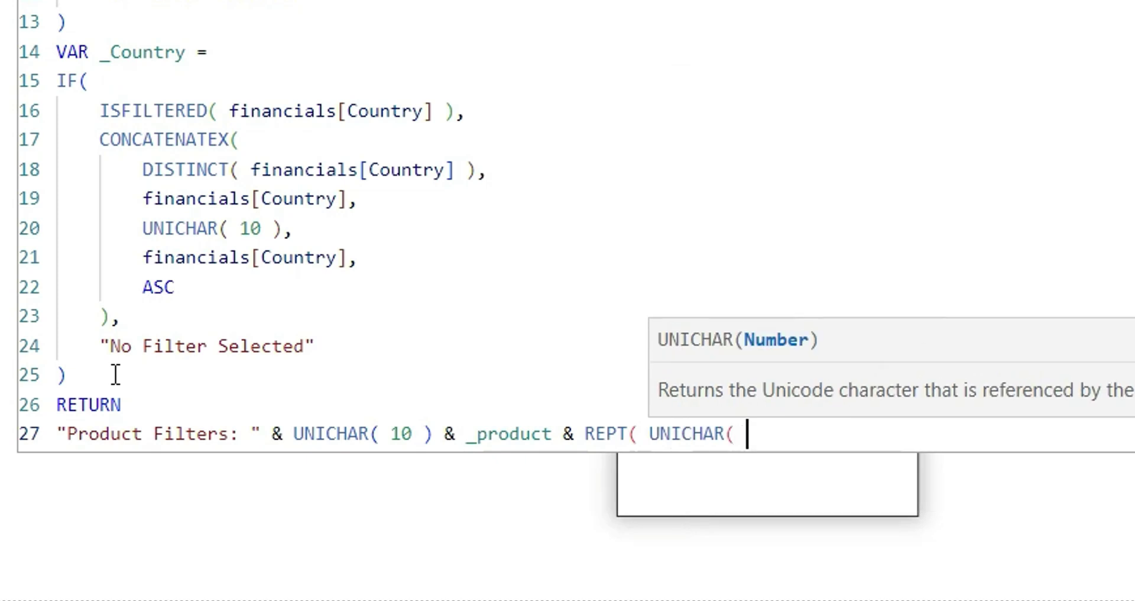
{"action": "type", "text": ")"}
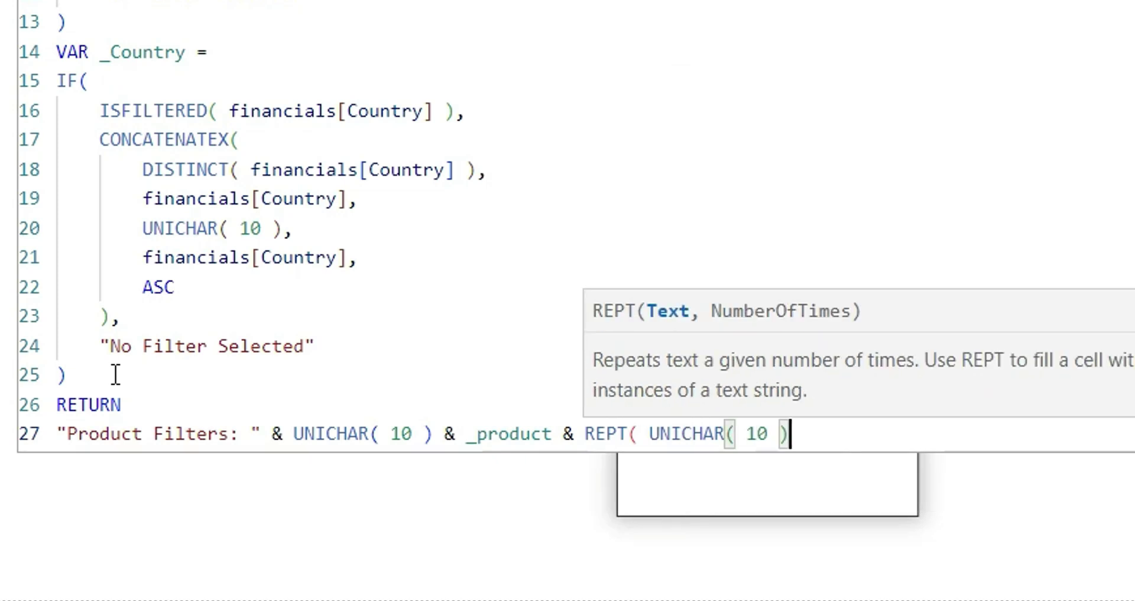
{"action": "type", "text": ", 2 )"}
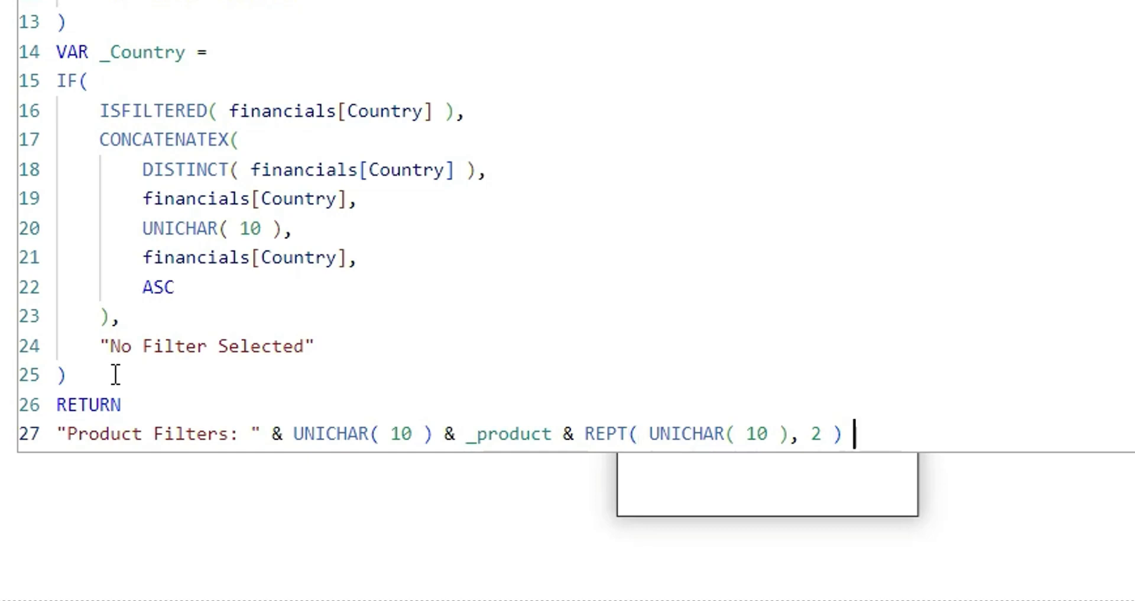
{"action": "type", "text": " &"}
Step: Add line 28 "Country Filters: " & UNICHAR( 10 ) & _Country and commit the measure
{"action": "left_click_drag", "start_coordinate": [553, 435], "coordinate": [59, 438]}
{"action": "key", "text": "ctrl+c"}
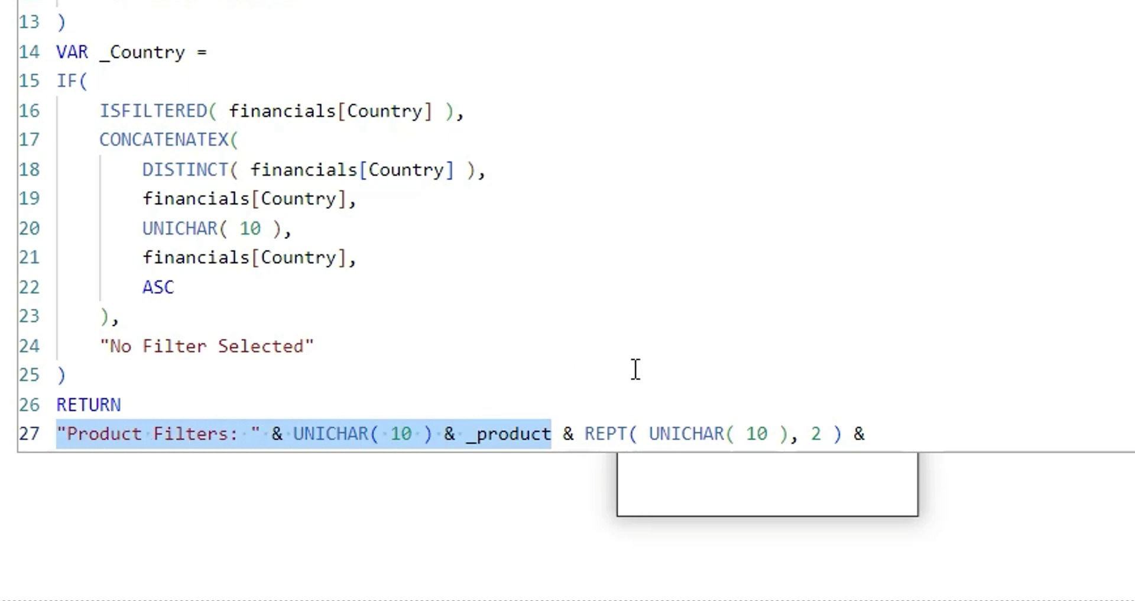
{"action": "left_click", "coordinate": [890, 428]}
{"action": "key", "text": "shift+Return"}
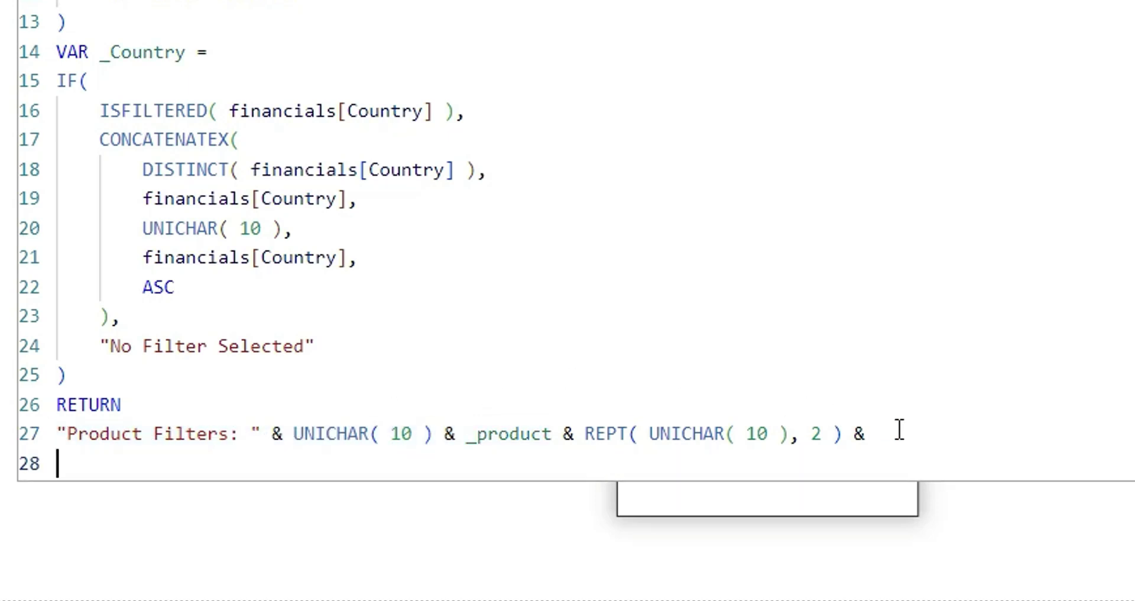
{"action": "key", "text": "ctrl+v"}
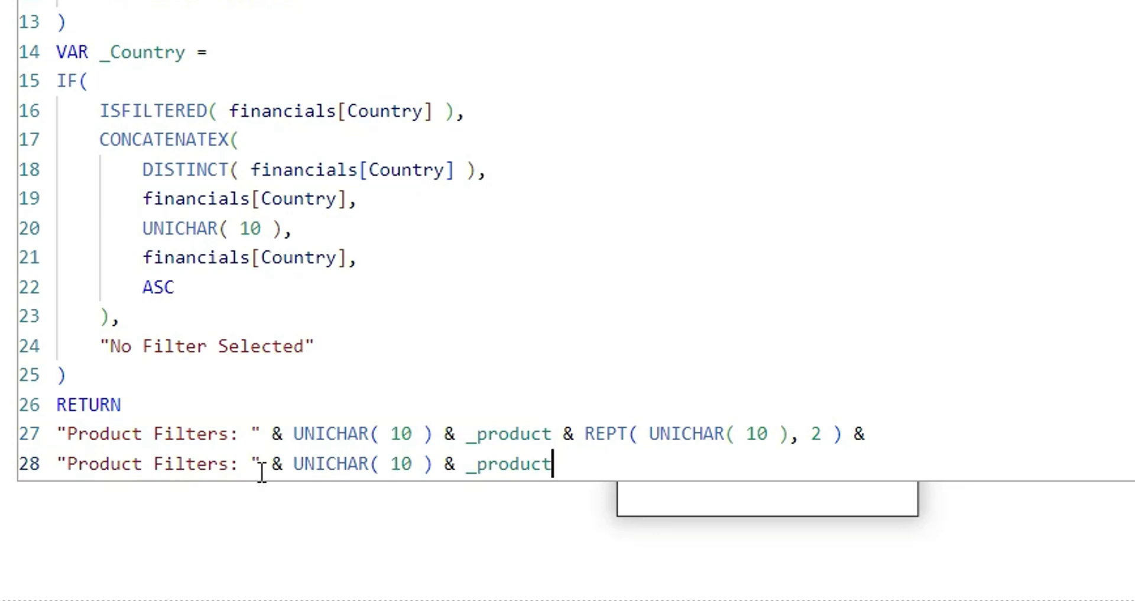
{"action": "double_click", "coordinate": [118, 464]}
{"action": "type", "text": "Country"}
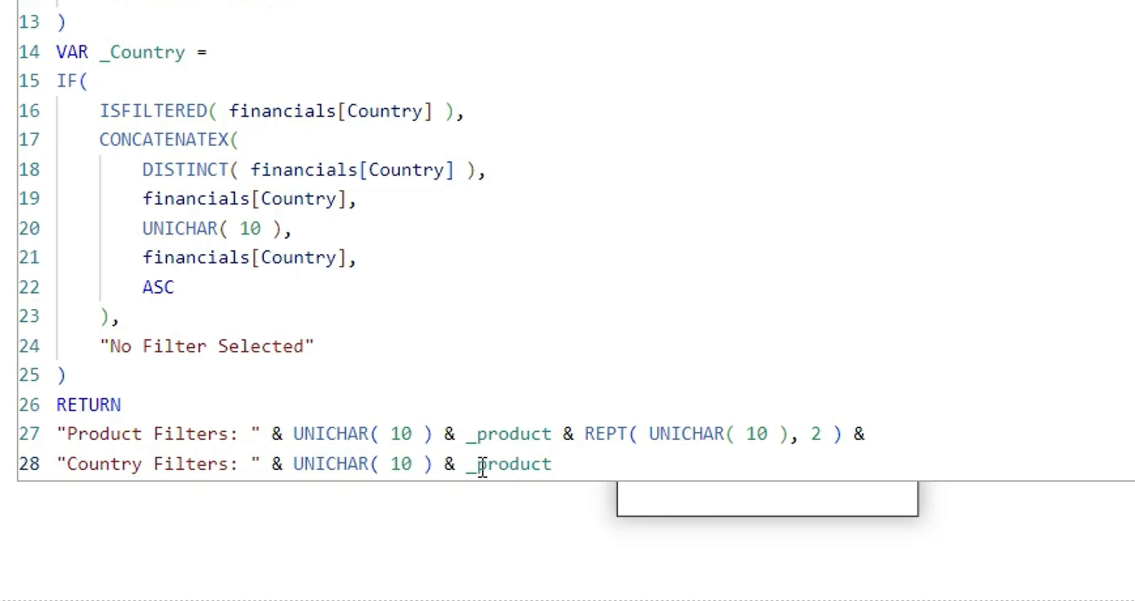
{"action": "left_click_drag", "start_coordinate": [476, 464], "coordinate": [552, 465]}
{"action": "type", "text": "C"}
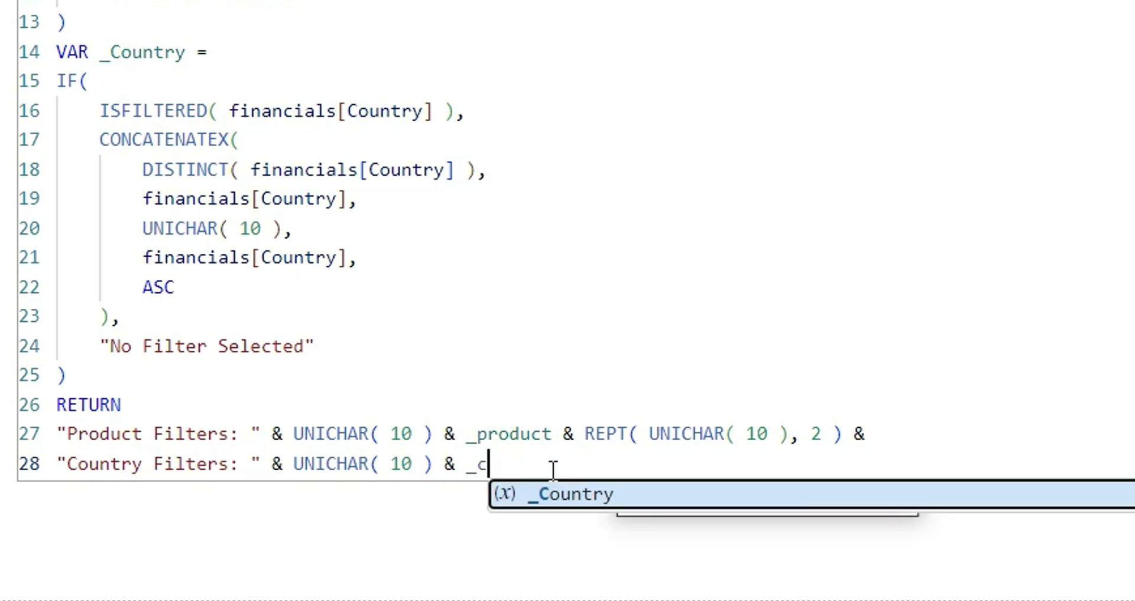
{"action": "key", "text": "Tab"}
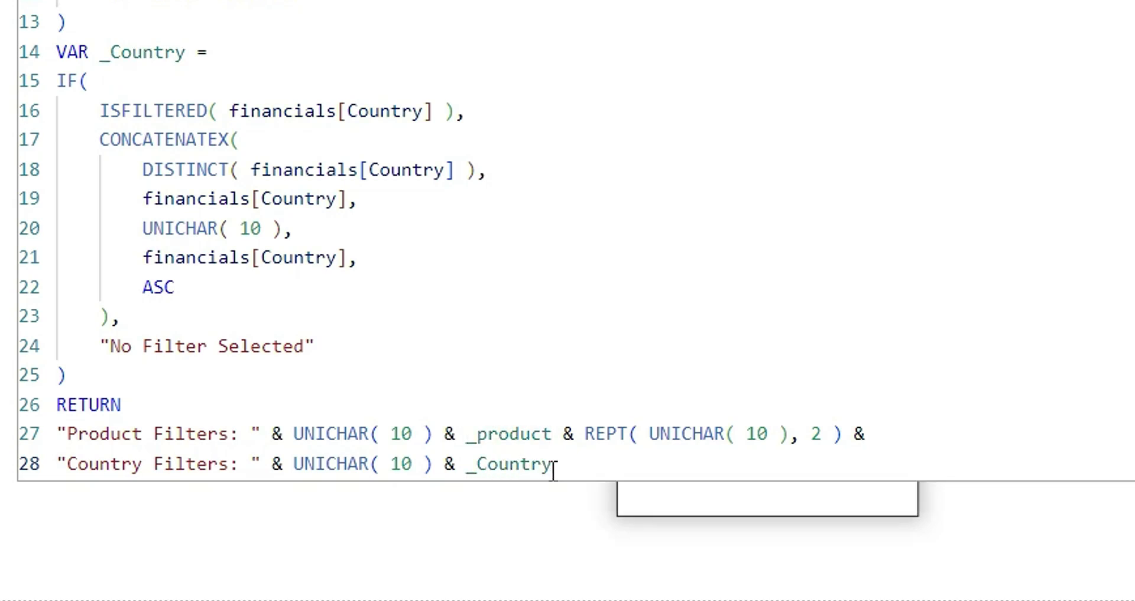
{"action": "key", "text": "Return"}
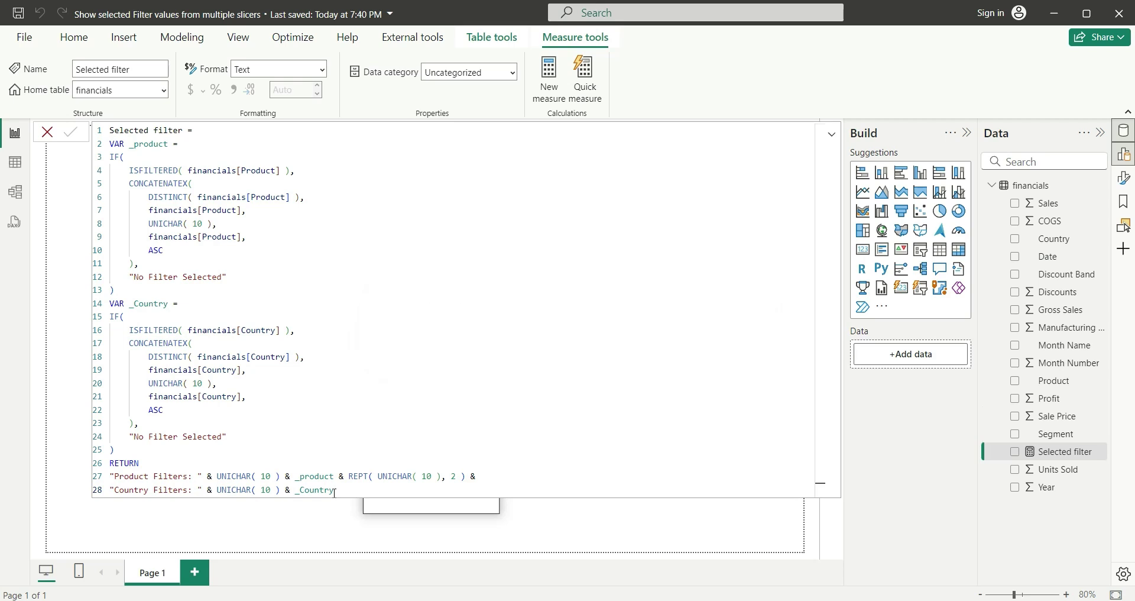
Step: Close the formula bar and tick Amarilla, Paseo, Velo and Canada to check the card's headings
{"action": "left_click", "coordinate": [47, 132]}
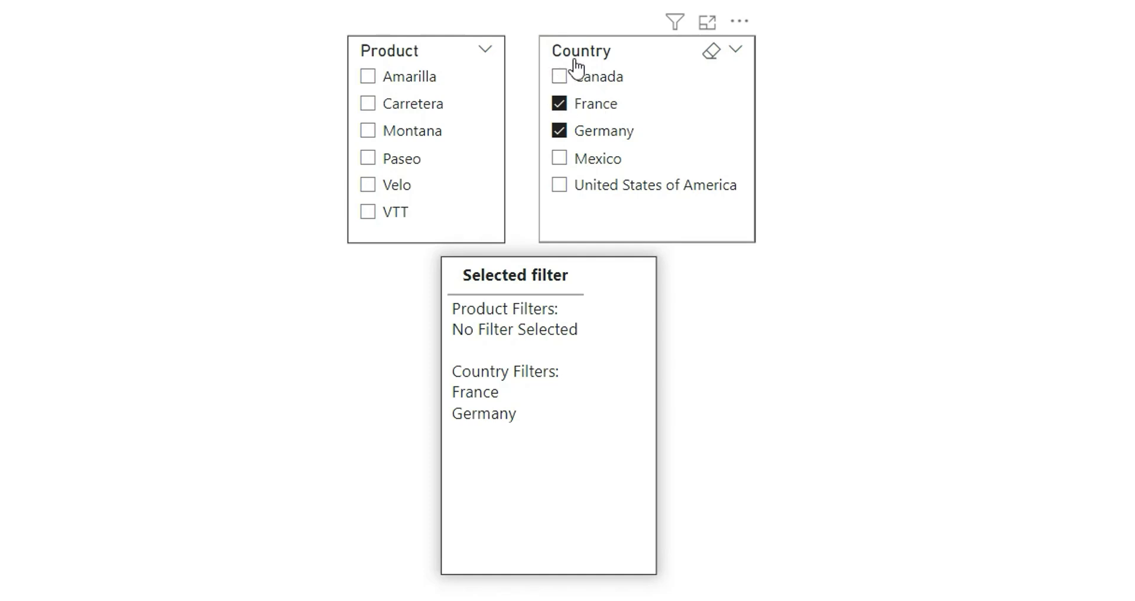
{"action": "left_click", "coordinate": [387, 83]}
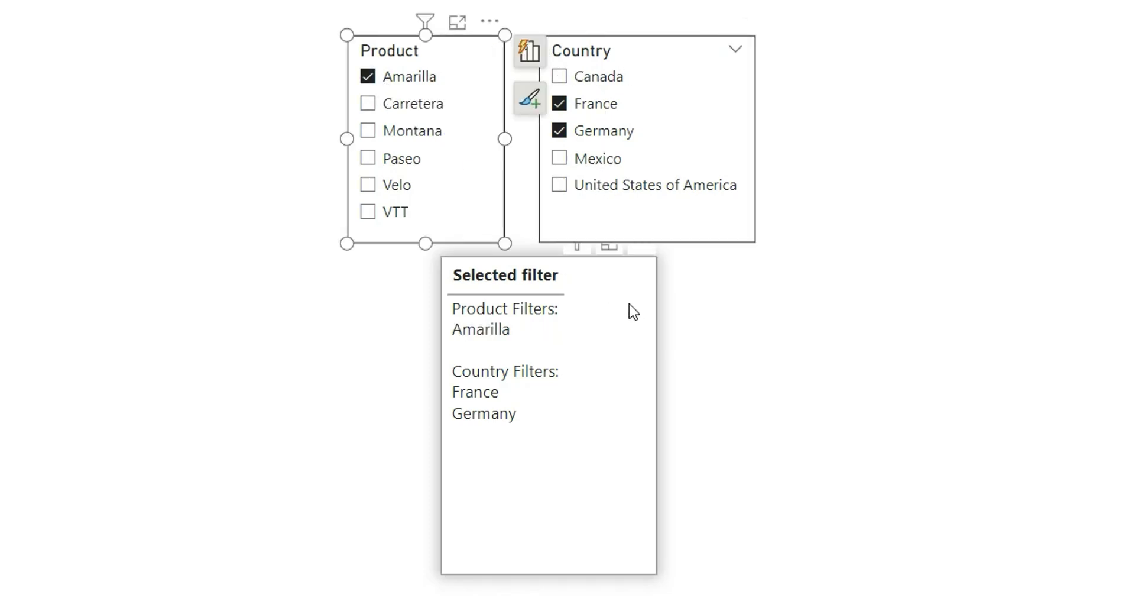
{"action": "left_click", "coordinate": [408, 157], "text": "ctrl"}
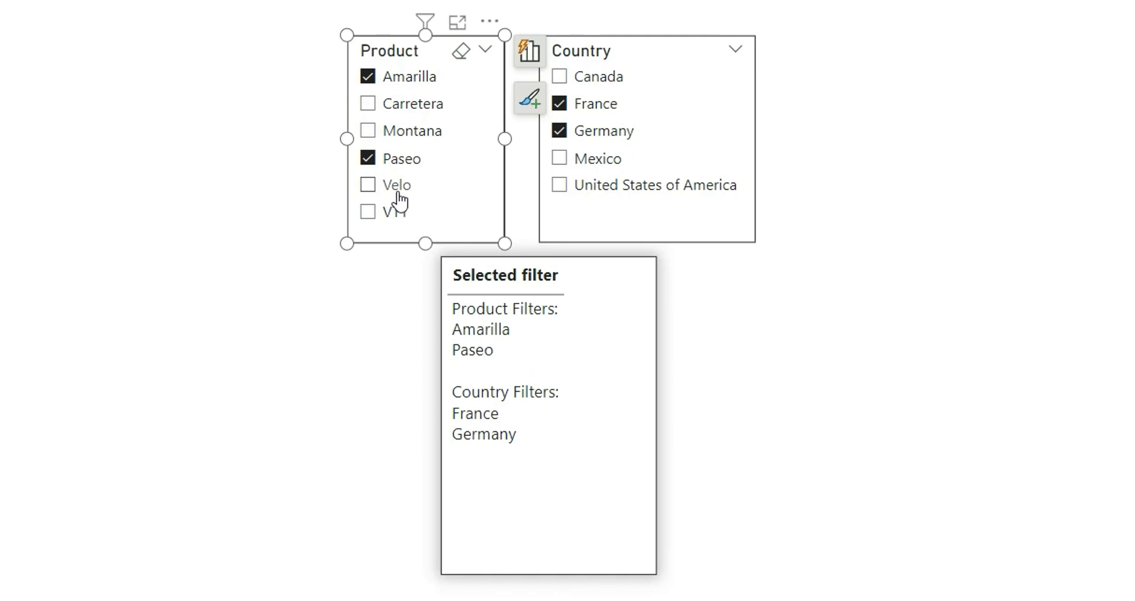
{"action": "left_click", "coordinate": [397, 188], "text": "ctrl"}
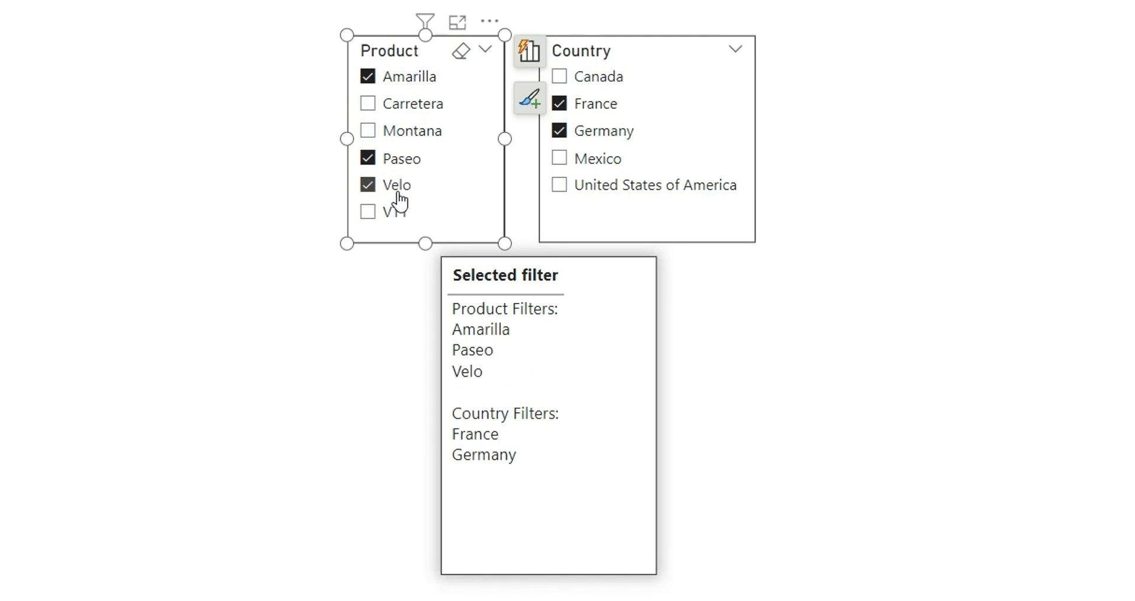
{"action": "left_click", "coordinate": [614, 83], "text": "ctrl"}
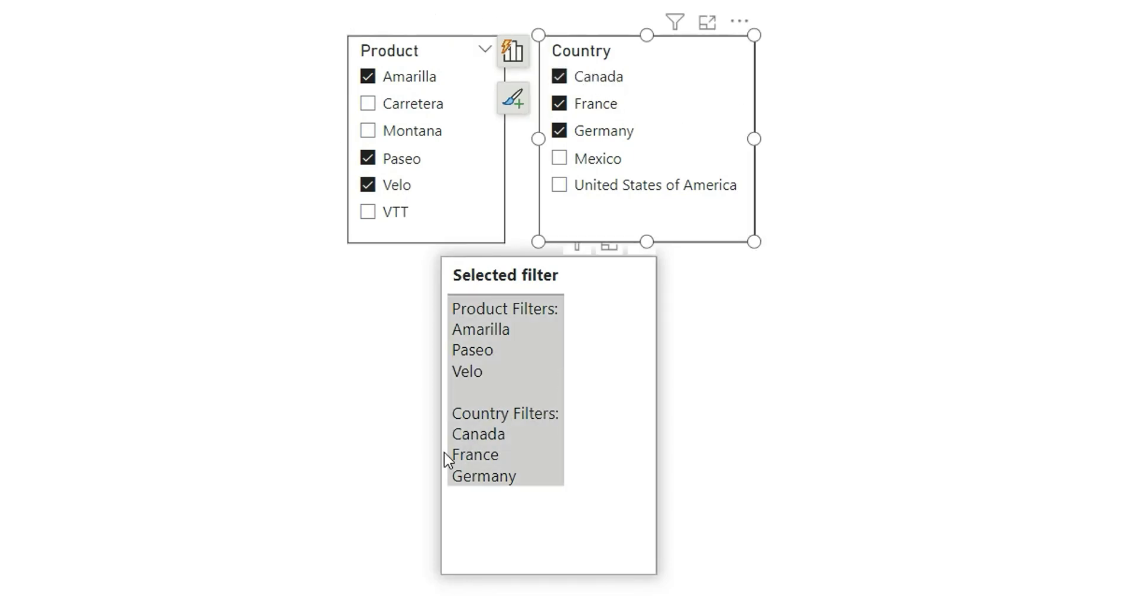
{"action": "left_click", "coordinate": [793, 452]}
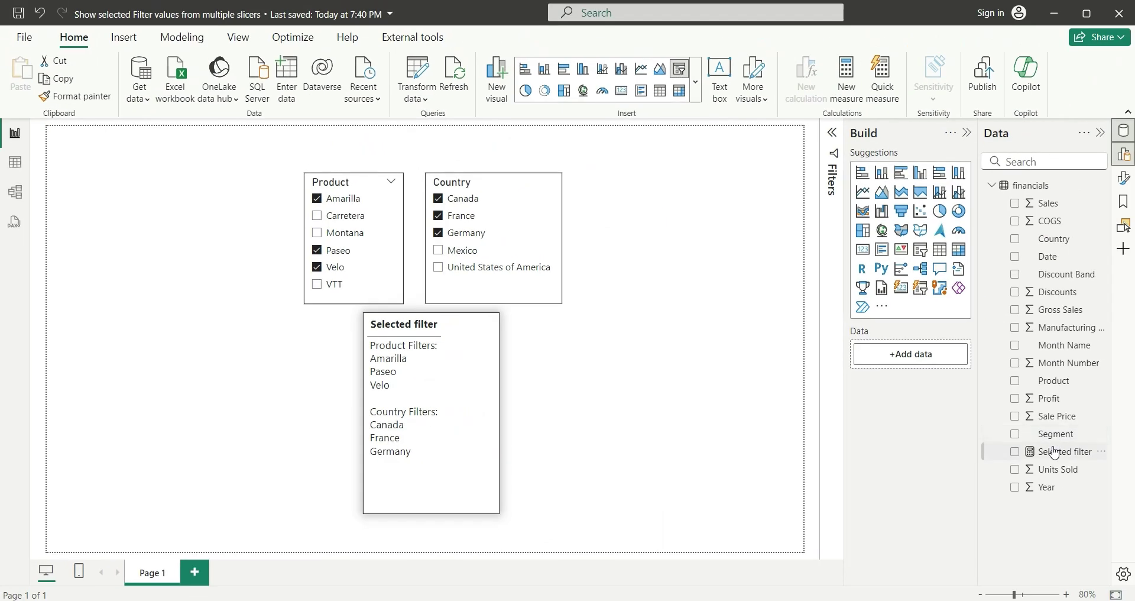
Step: Reopen the Selected filter formula and review the _product variable, RETURN line and REPT brackets
{"action": "left_click", "coordinate": [1054, 451]}
{"action": "left_click_drag", "start_coordinate": [125, 288], "coordinate": [108, 149]}
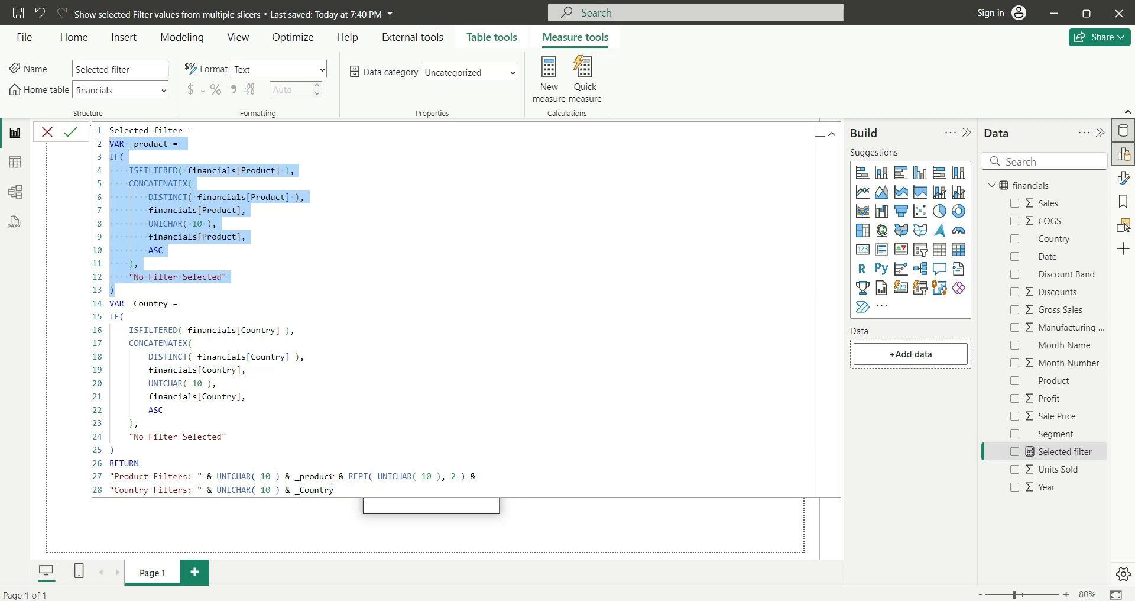
{"action": "left_click_drag", "start_coordinate": [337, 478], "coordinate": [109, 479]}
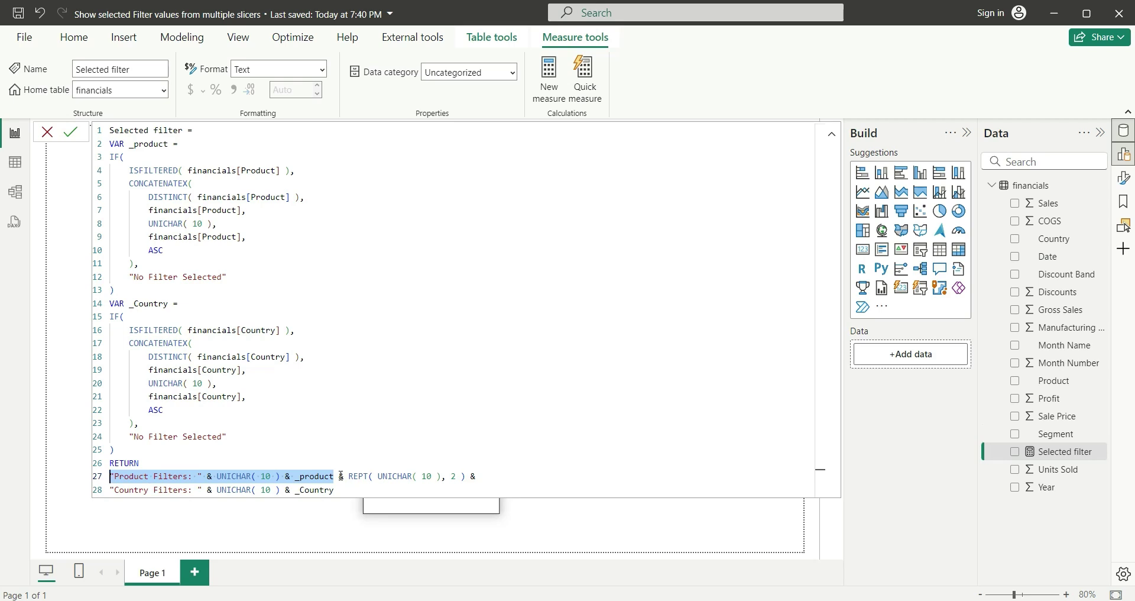
{"action": "left_click", "coordinate": [341, 477]}
{"action": "left_click", "coordinate": [467, 477]}
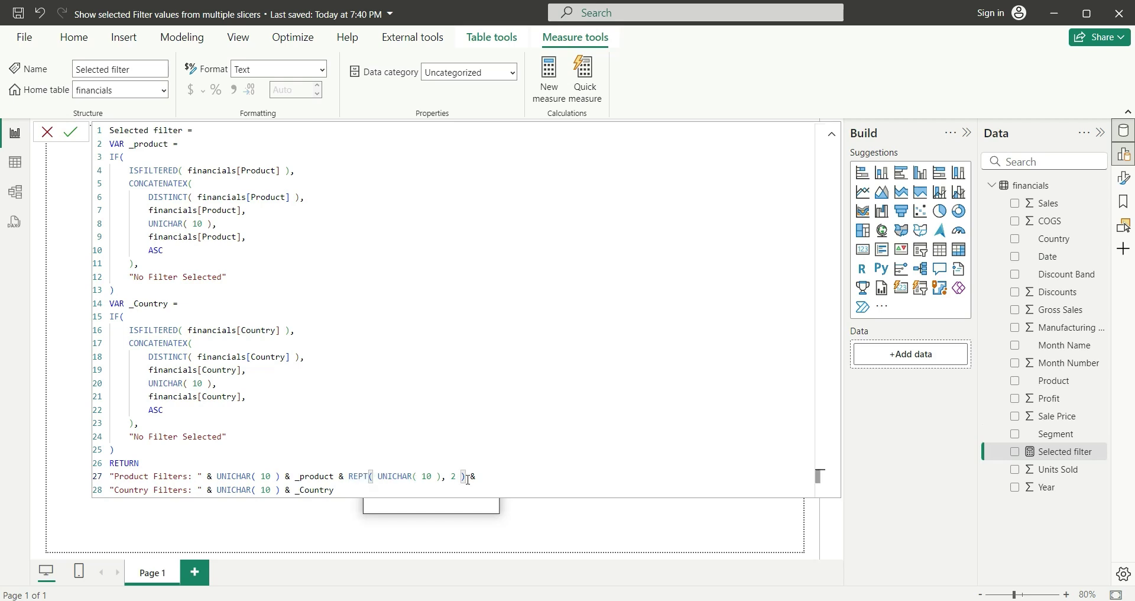